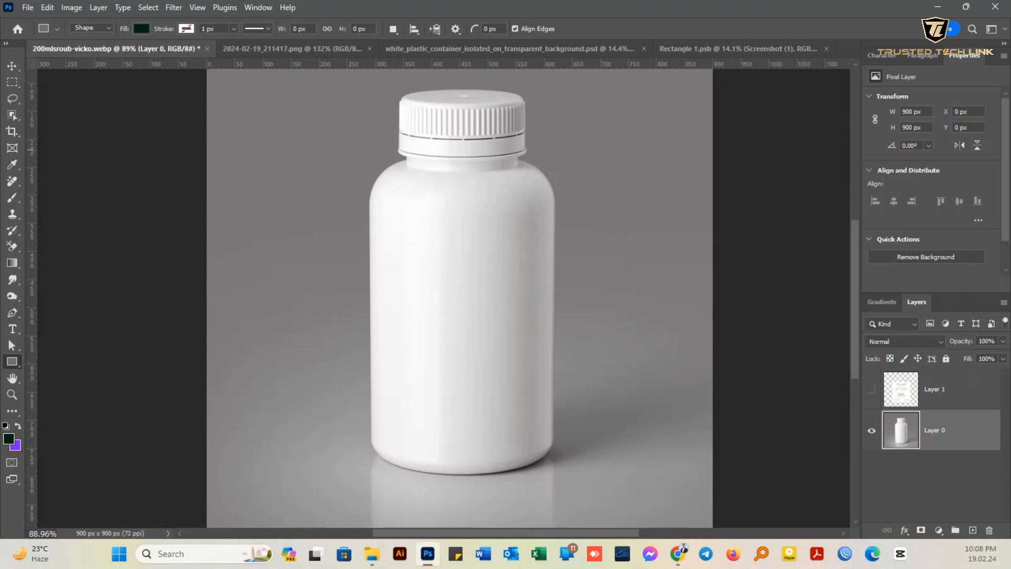
# - Select the whole bottle with the Object Selection tool and copy it to a new layer
pyautogui.click(12, 115)
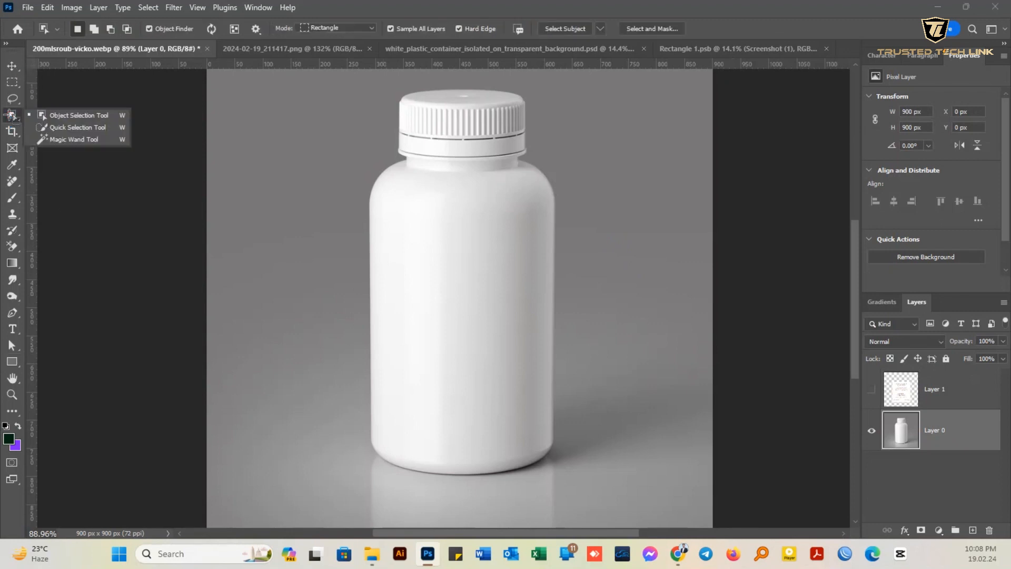
pyautogui.click(58, 116)
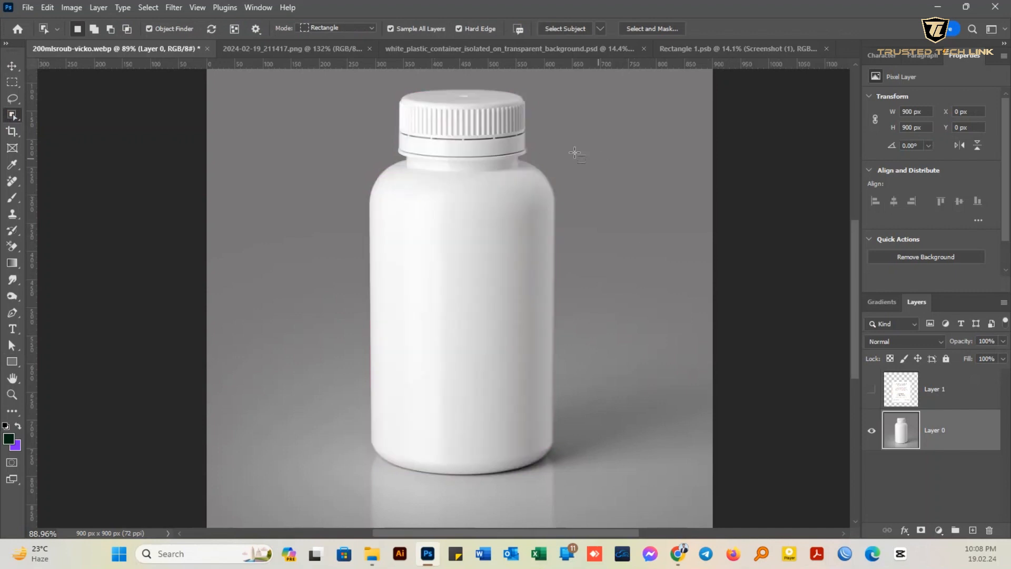
pyautogui.click(488, 191)
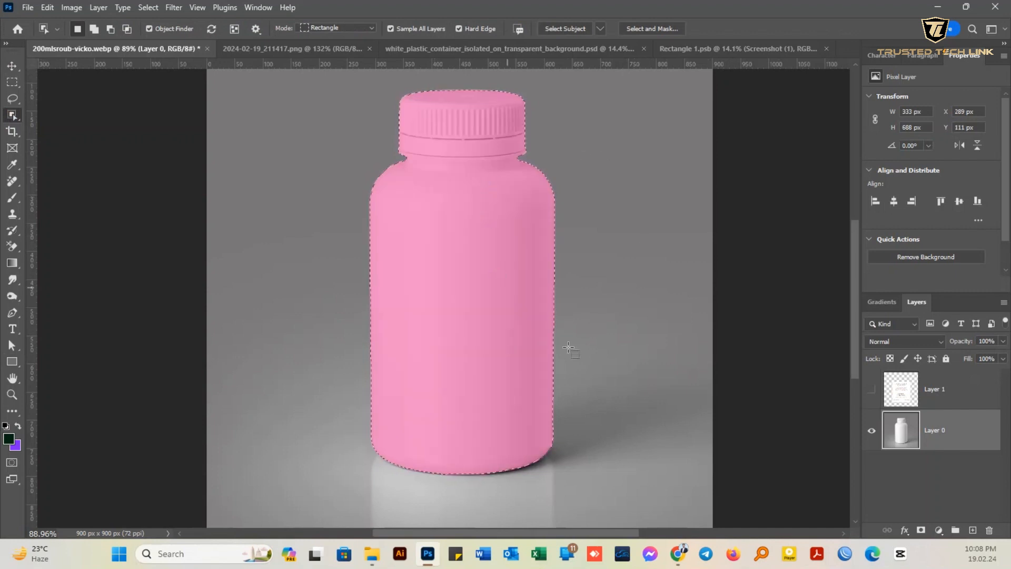
pyautogui.hotkey('ctrl', 'j')
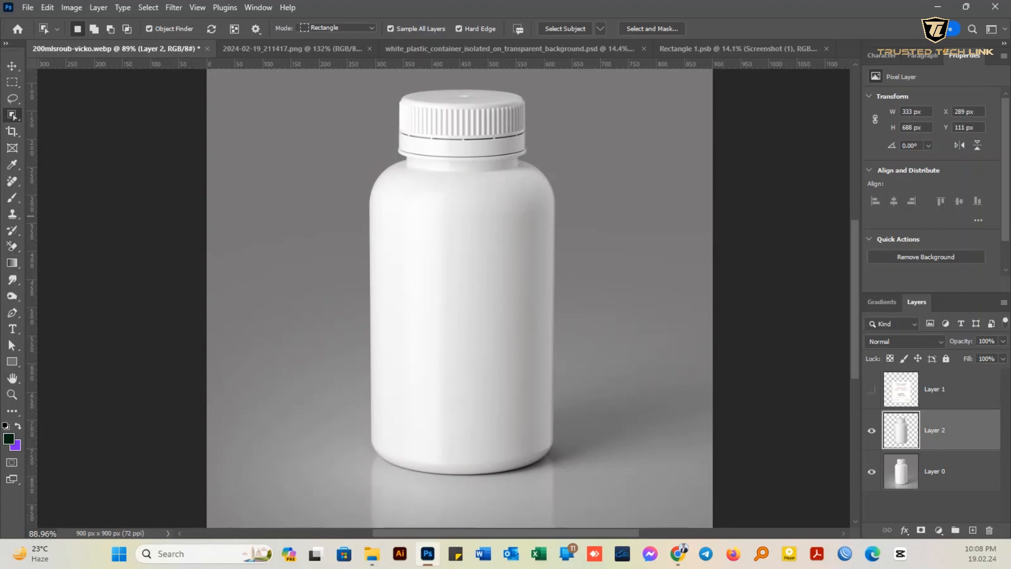
# - Draw a dark green rectangle about 359 by 533 px over the bottle's body and convert it to a smart object
pyautogui.click(12, 362)
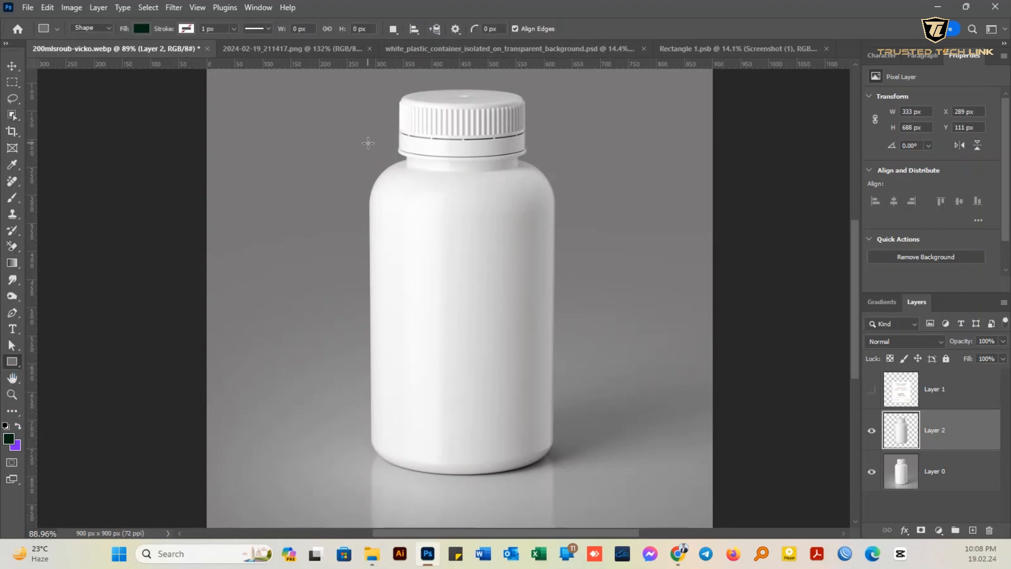
pyautogui.moveTo(358, 165); pyautogui.dragTo(562, 478)
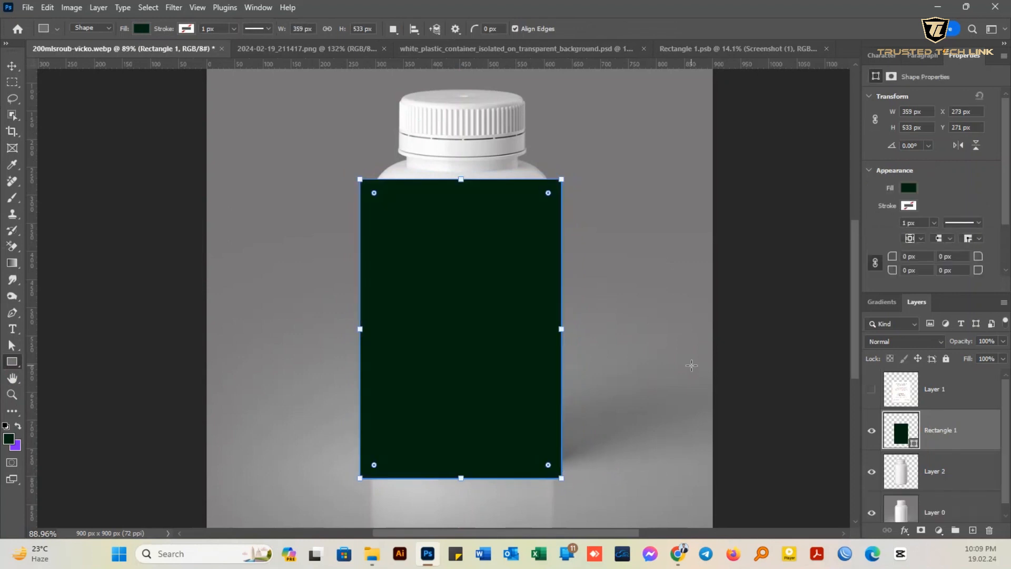
pyautogui.rightClick(952, 428)
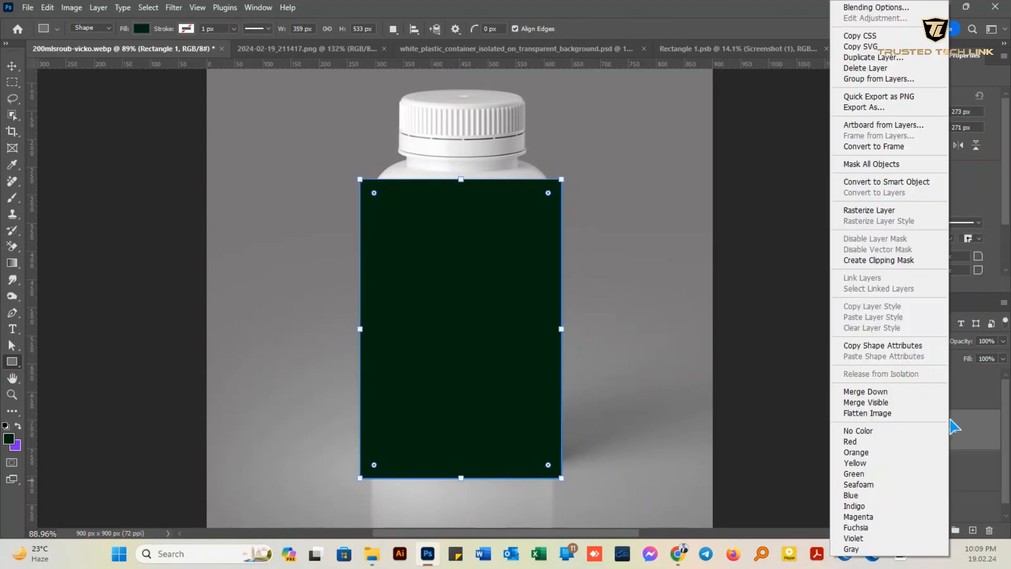
pyautogui.click(917, 181)
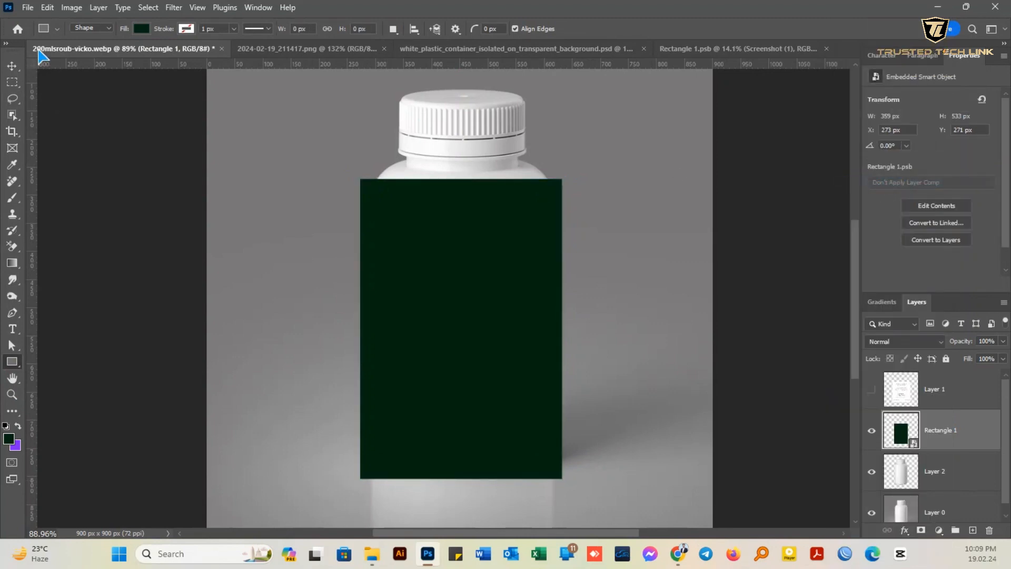
# - Apply a Cylinder warp to the rectangle and curve its horizontal edges downward to suit the bottle
pyautogui.click(12, 66)
pyautogui.hotkey('ctrl', 't')
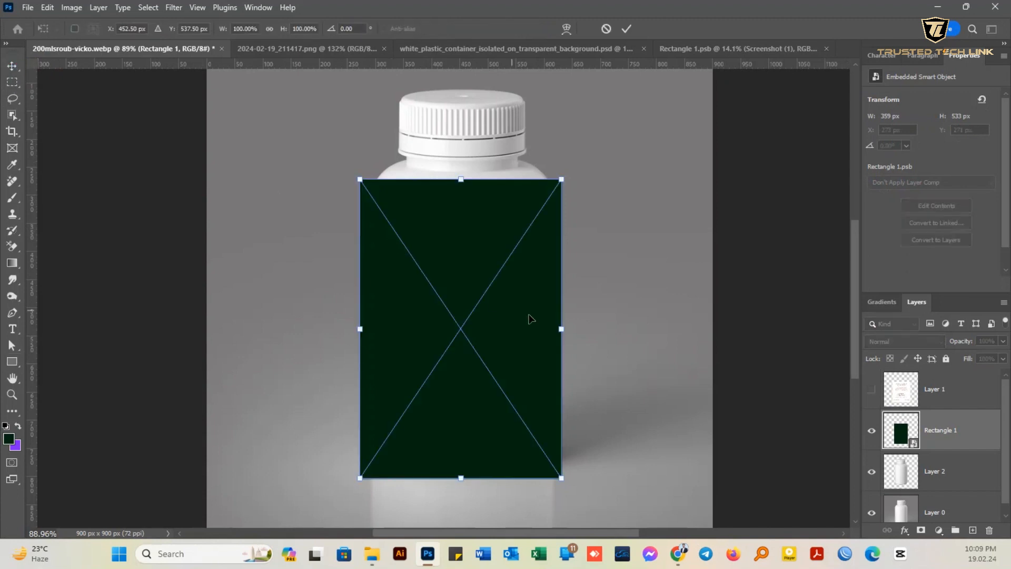
pyautogui.rightClick(502, 248)
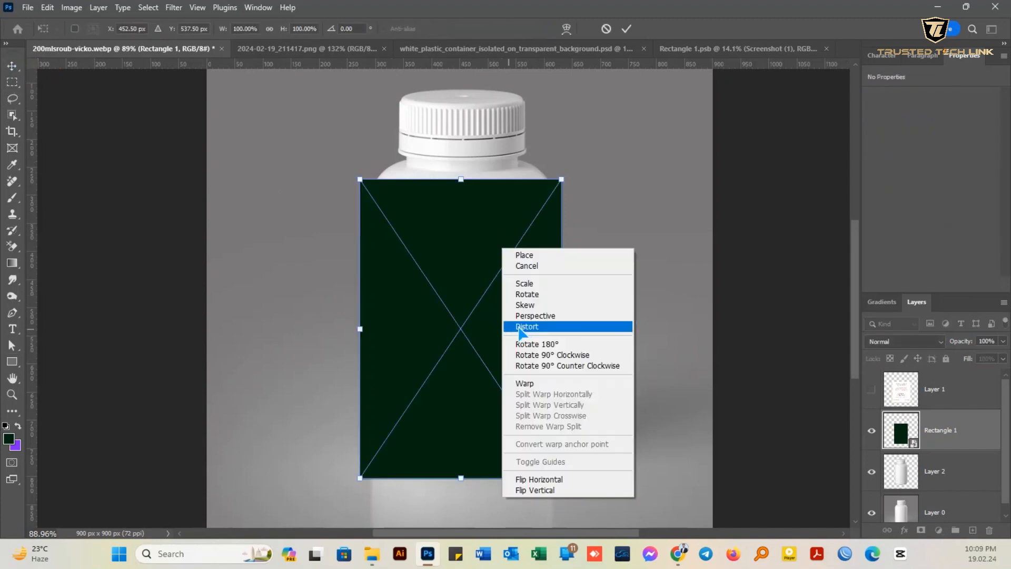
pyautogui.click(528, 384)
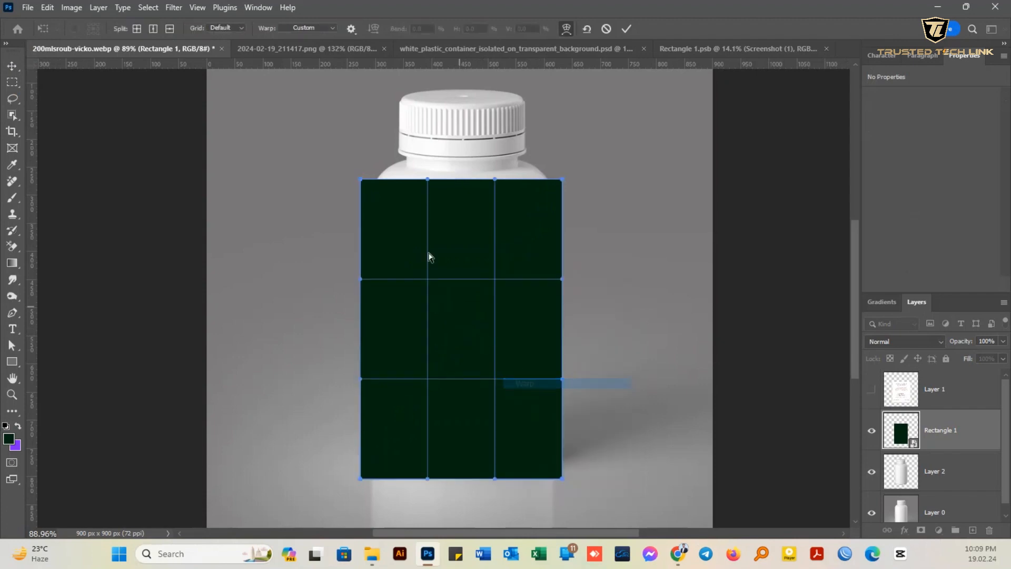
pyautogui.click(305, 28)
pyautogui.click(308, 251)
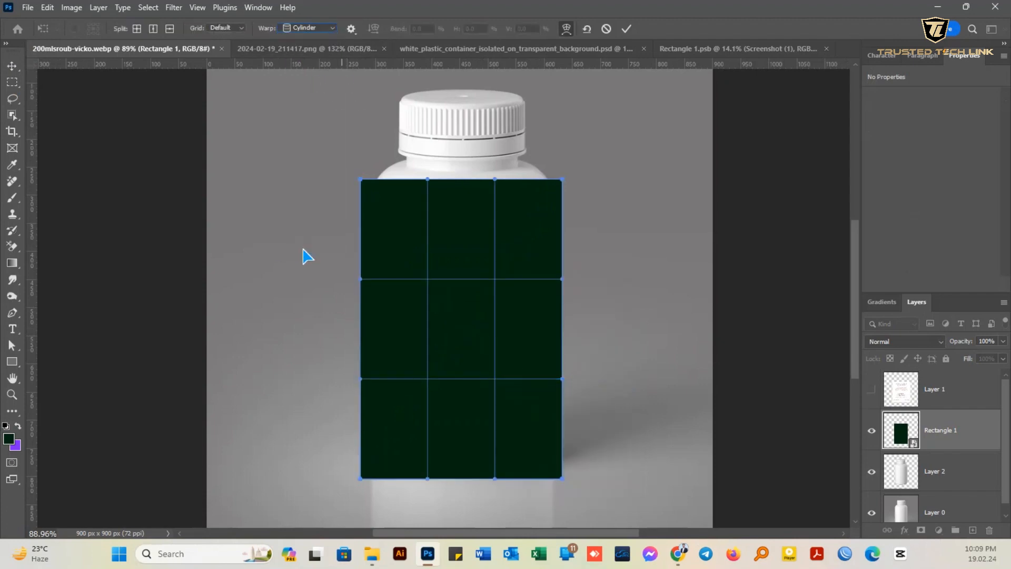
pyautogui.moveTo(461, 231); pyautogui.dragTo(461, 203)
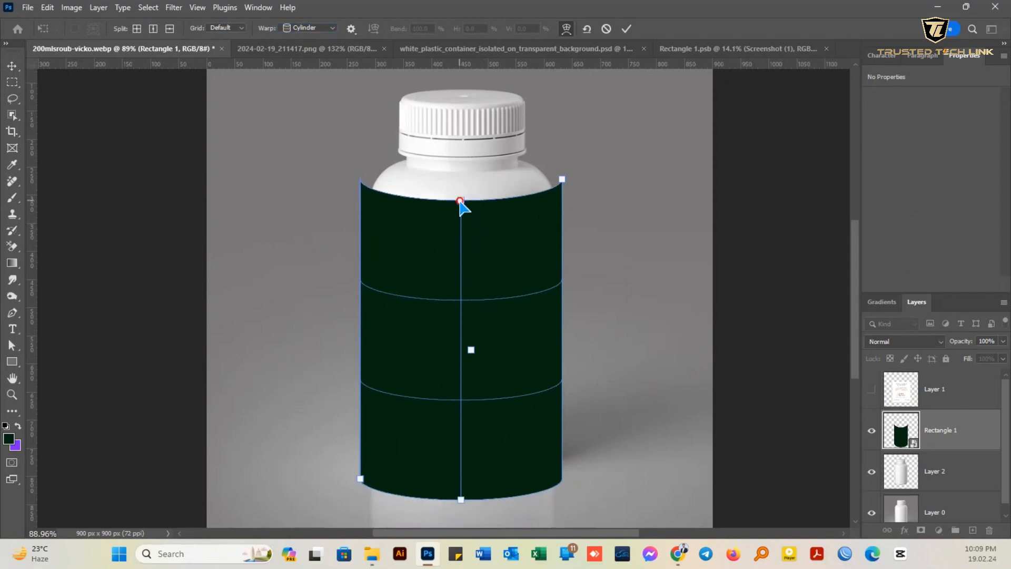
# - Move and resize the cylinder warp so the label spans the bottle's sides from below the shoulder to near the base
pyautogui.moveTo(564, 179); pyautogui.dragTo(554, 191)
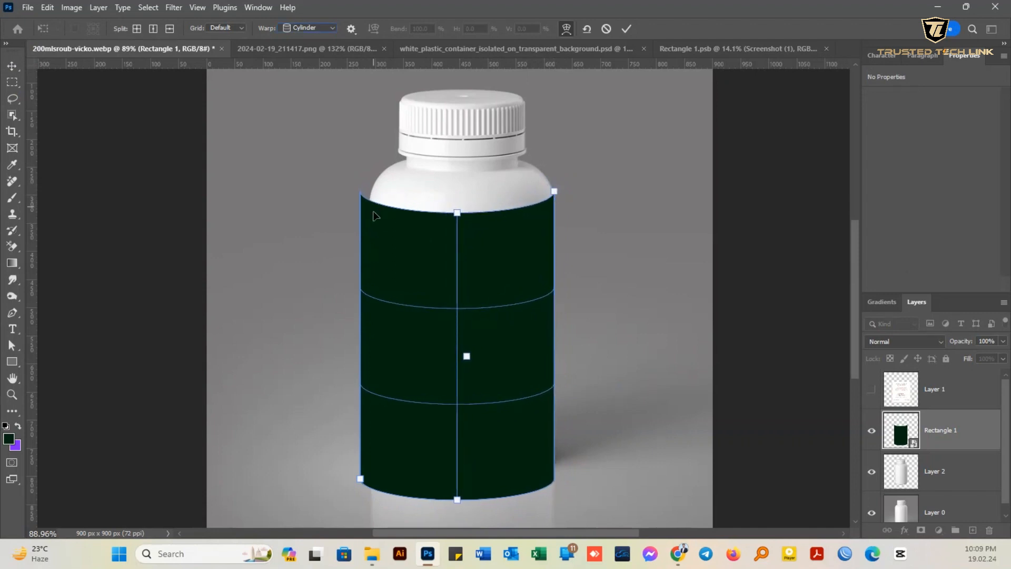
pyautogui.moveTo(454, 471); pyautogui.dragTo(467, 430)
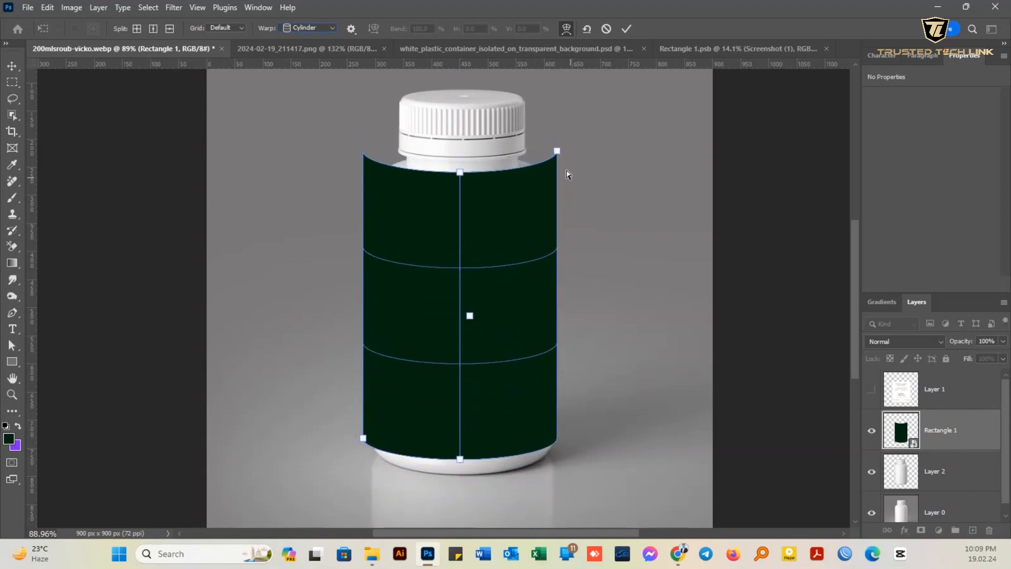
pyautogui.moveTo(557, 152); pyautogui.dragTo(556, 199)
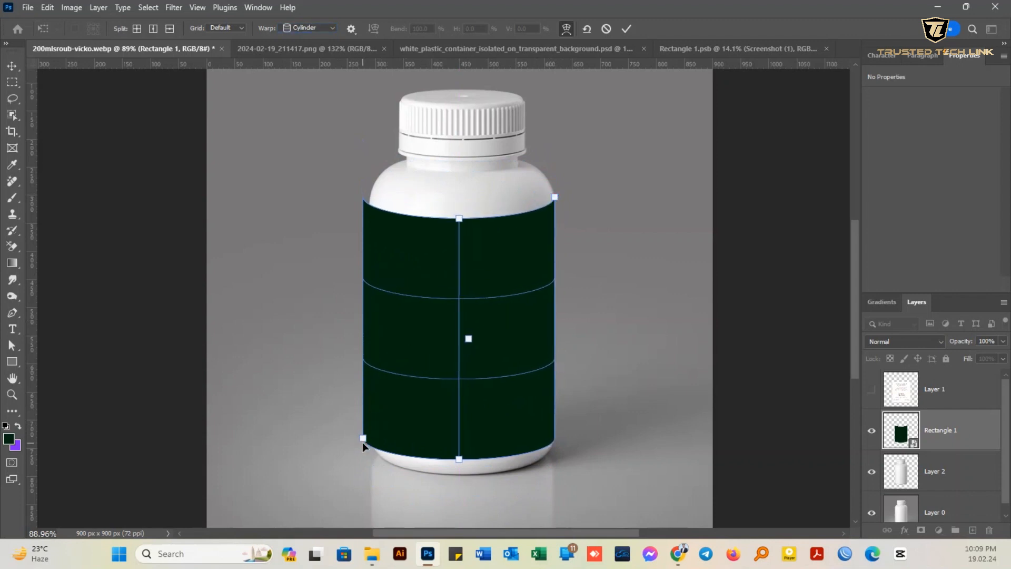
pyautogui.moveTo(362, 439); pyautogui.dragTo(372, 435)
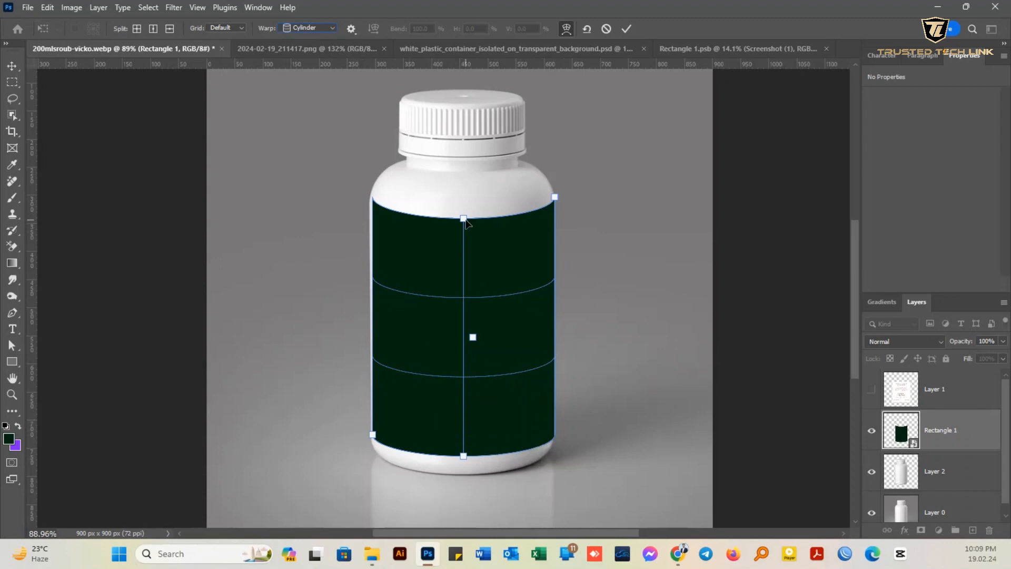
# - Shift the warped label up, deepen its bottom curve to follow the bottle's base, and align its corners with the sides
pyautogui.moveTo(464, 218); pyautogui.dragTo(477, 216)
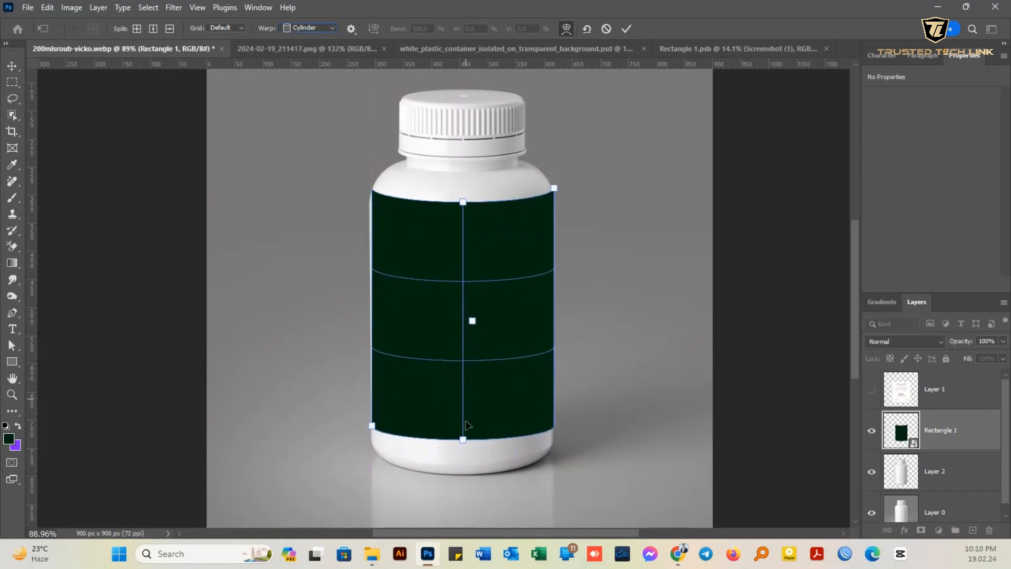
pyautogui.moveTo(464, 440); pyautogui.dragTo(467, 461)
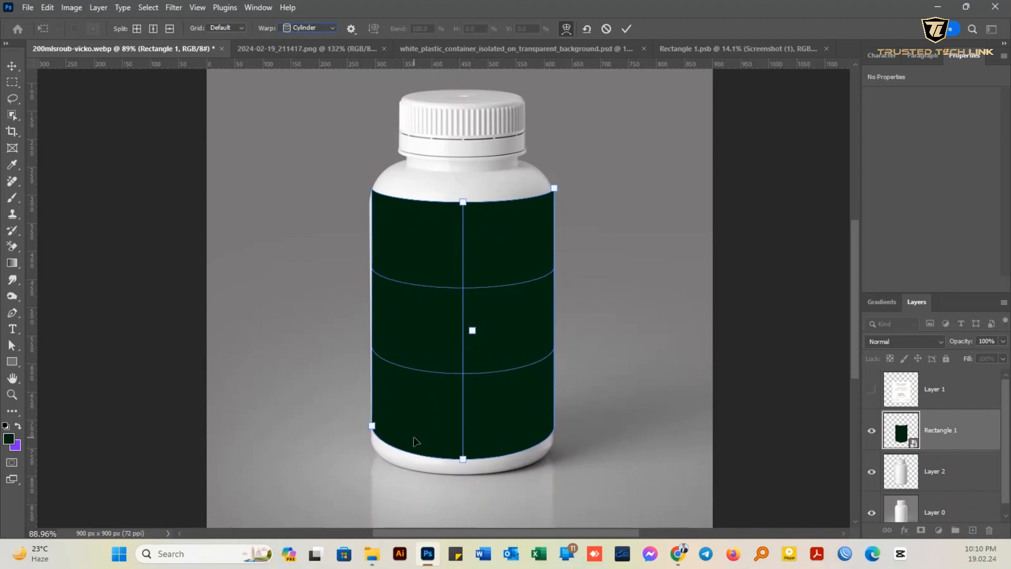
pyautogui.moveTo(373, 425); pyautogui.dragTo(371, 428)
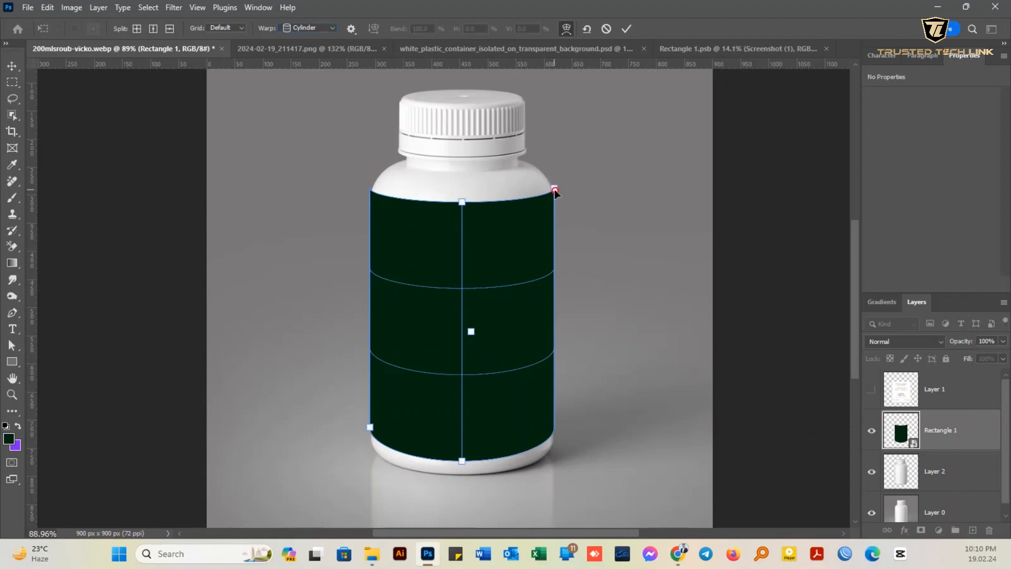
pyautogui.moveTo(554, 189); pyautogui.dragTo(555, 188)
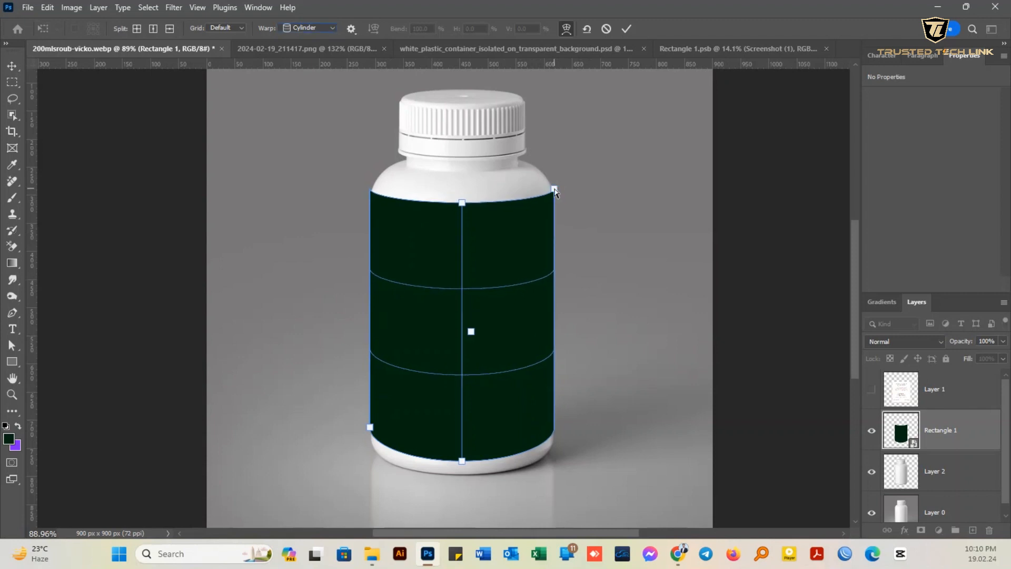
# - Distort the label by lowering both upper corners onto the edges of the bottle's shoulder
pyautogui.rightClick(520, 213)
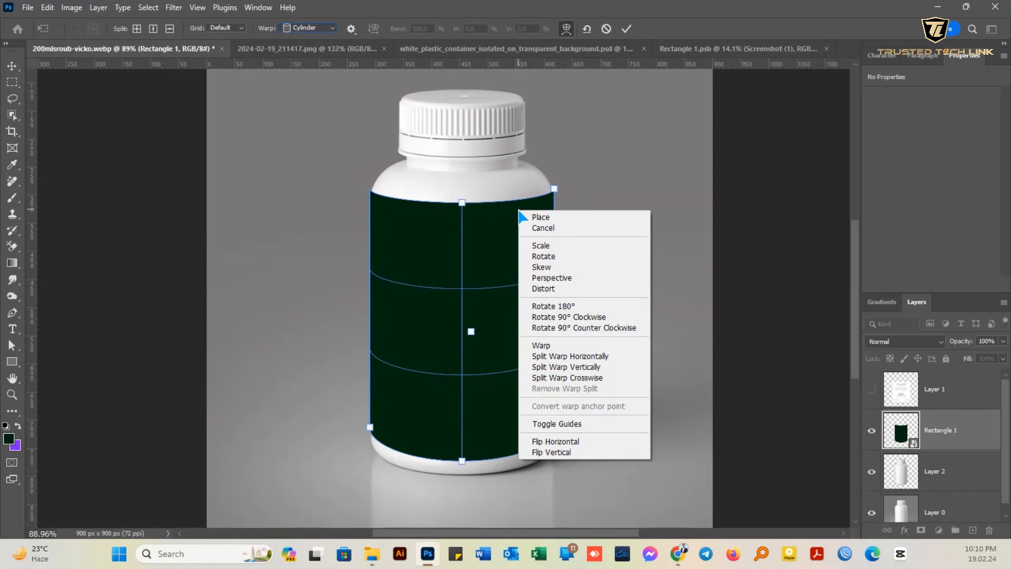
pyautogui.click(547, 289)
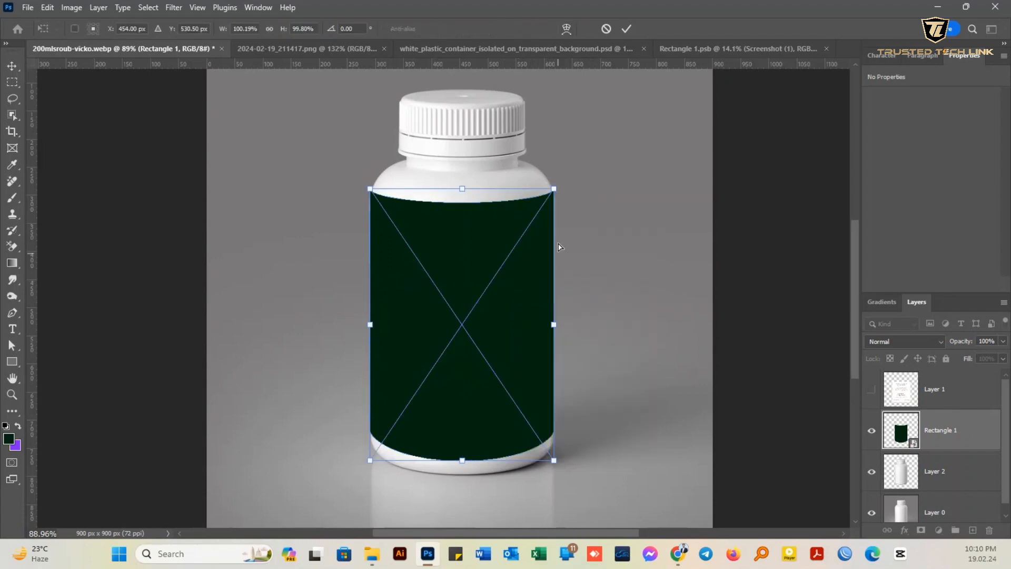
pyautogui.scroll(3, 376, 202)
pyautogui.scroll(1, 376, 202)
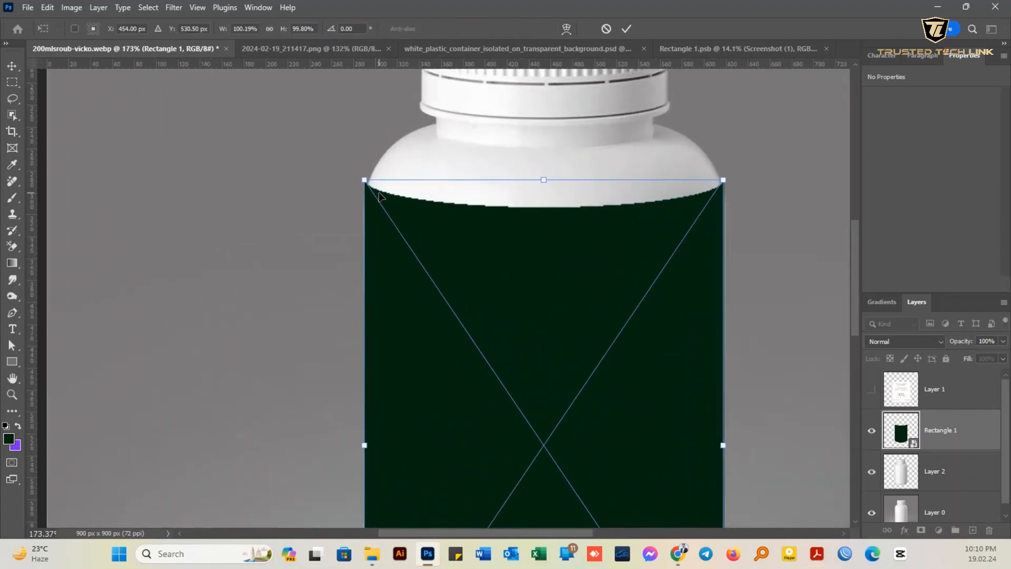
pyautogui.moveTo(366, 181)
pyautogui.mouseDown()
pyautogui.moveTo(376, 189)
pyautogui.moveTo(369, 193)
pyautogui.mouseUp()
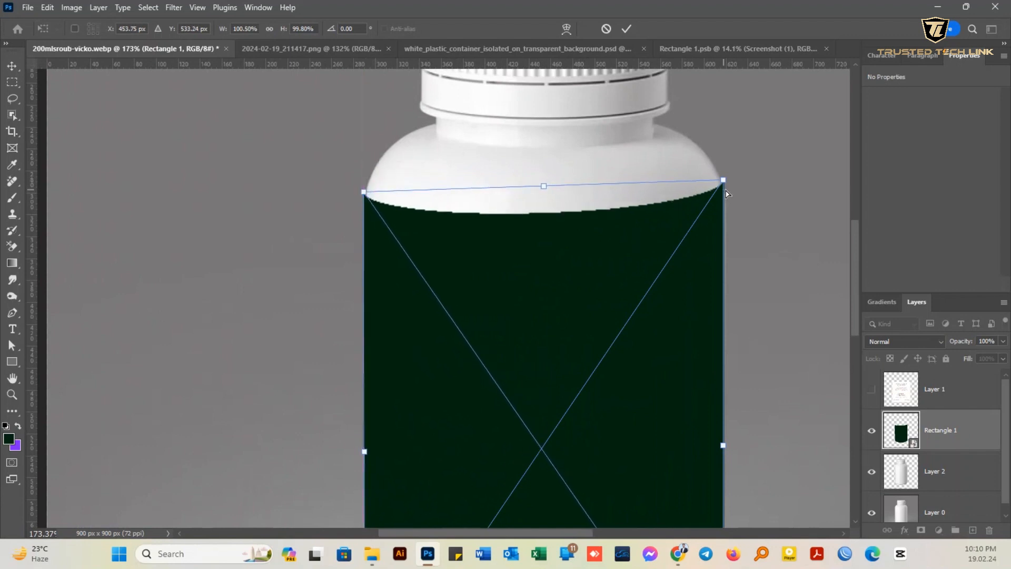
pyautogui.moveTo(723, 188)
pyautogui.mouseDown()
pyautogui.moveTo(727, 202)
pyautogui.moveTo(735, 193)
pyautogui.mouseUp()
# - Refine the label's upper-left corner so it meets the bottle's left edge
pyautogui.scroll(3, 724, 202)
pyautogui.scroll(4, 717, 203)
pyautogui.scroll(-4, 732, 190)
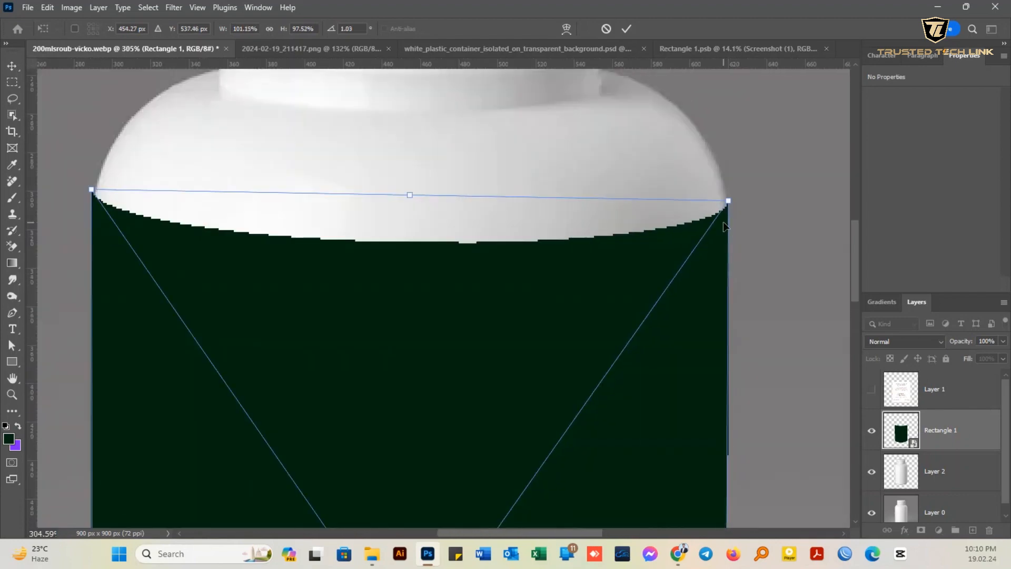
pyautogui.scroll(3, 95, 198)
pyautogui.scroll(5, 99, 199)
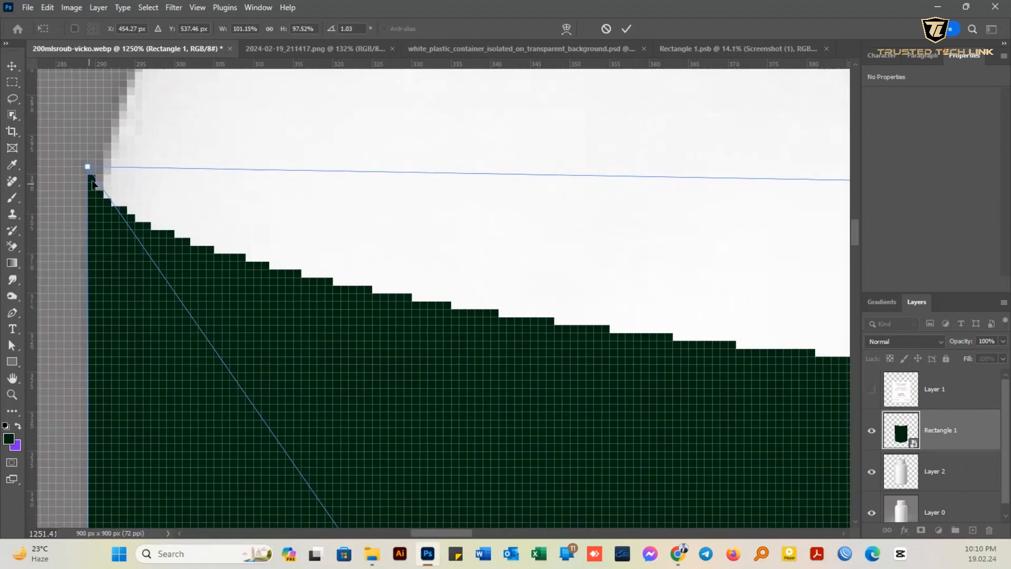
pyautogui.moveTo(92, 168); pyautogui.dragTo(98, 182)
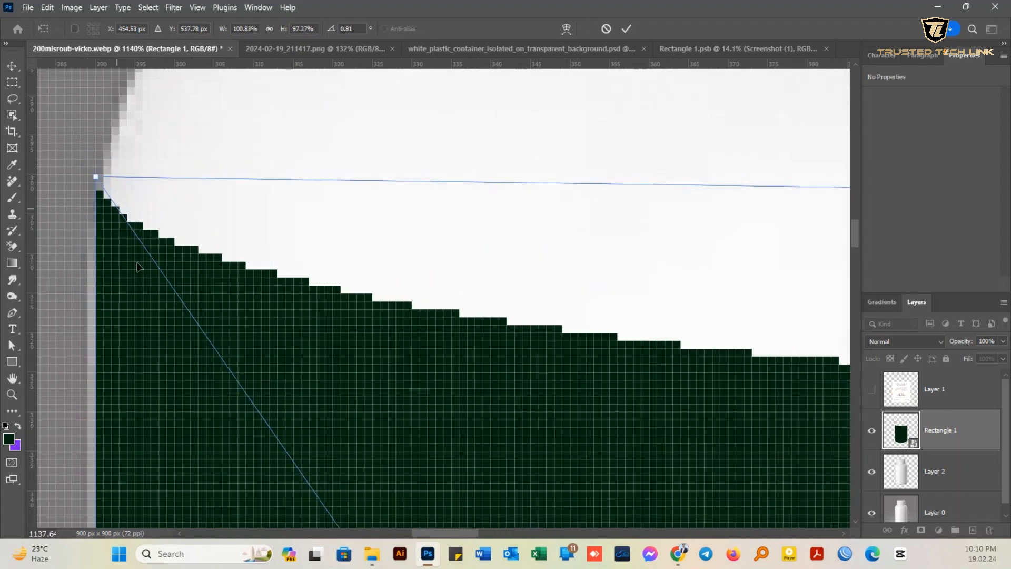
# - Raise the label's upper-right corner slightly to level it with the left one and apply the transformation
pyautogui.scroll(-10, 97, 181)
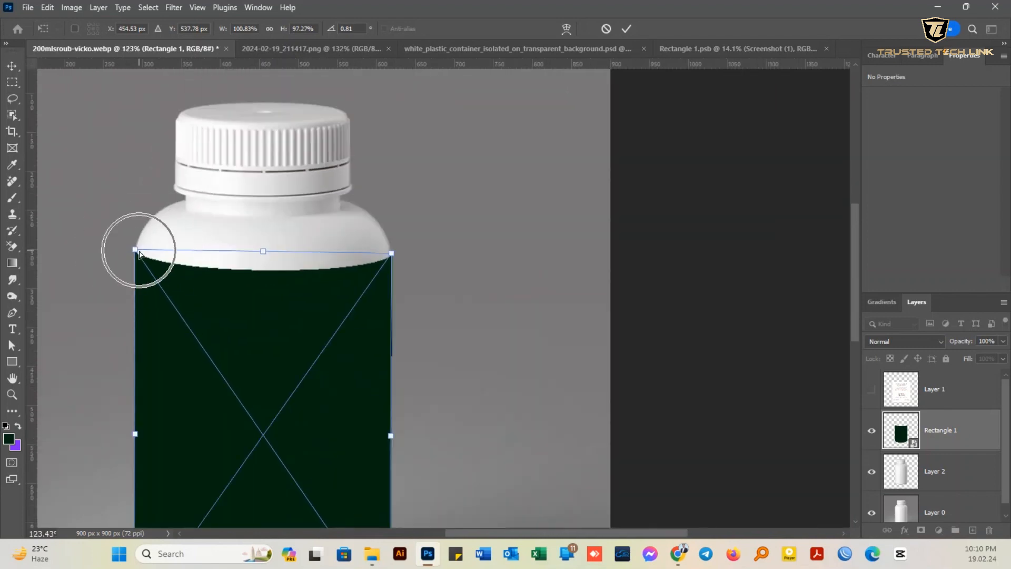
pyautogui.scroll(-2, 169, 274)
pyautogui.scroll(2, 314, 285)
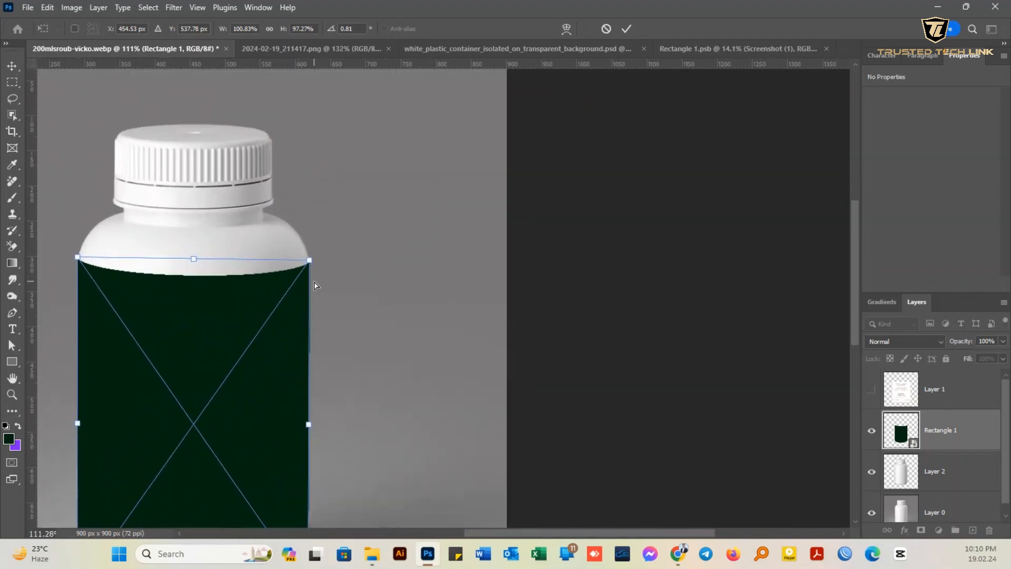
pyautogui.scroll(6, 311, 269)
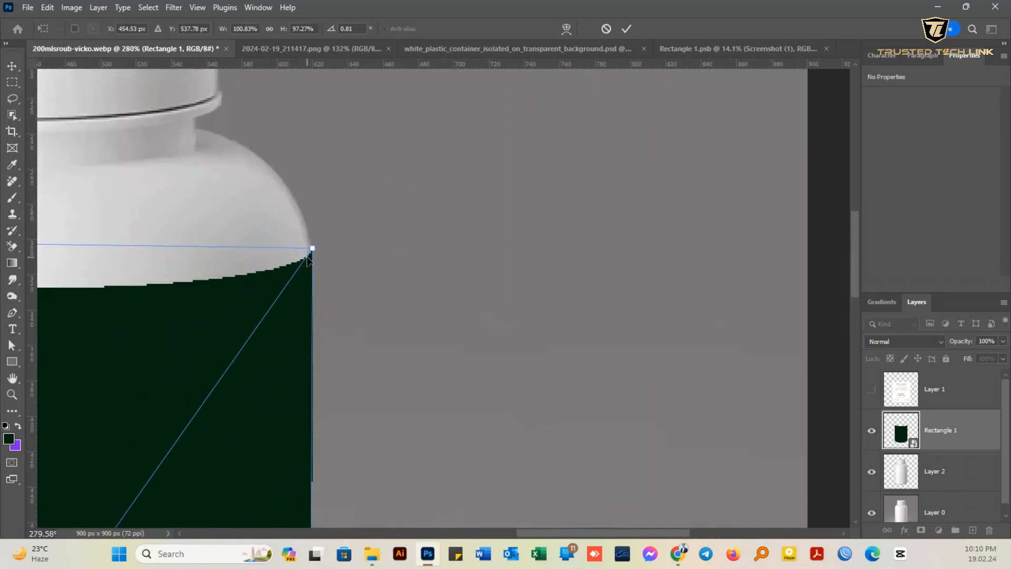
pyautogui.moveTo(316, 245); pyautogui.dragTo(314, 240)
pyautogui.scroll(-3, 327, 255)
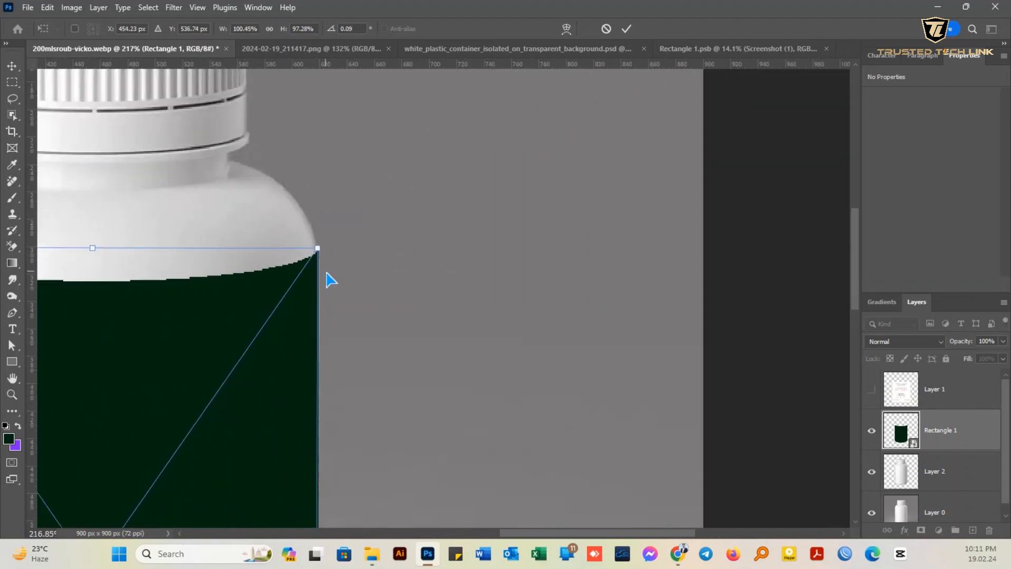
pyautogui.scroll(-4, 330, 279)
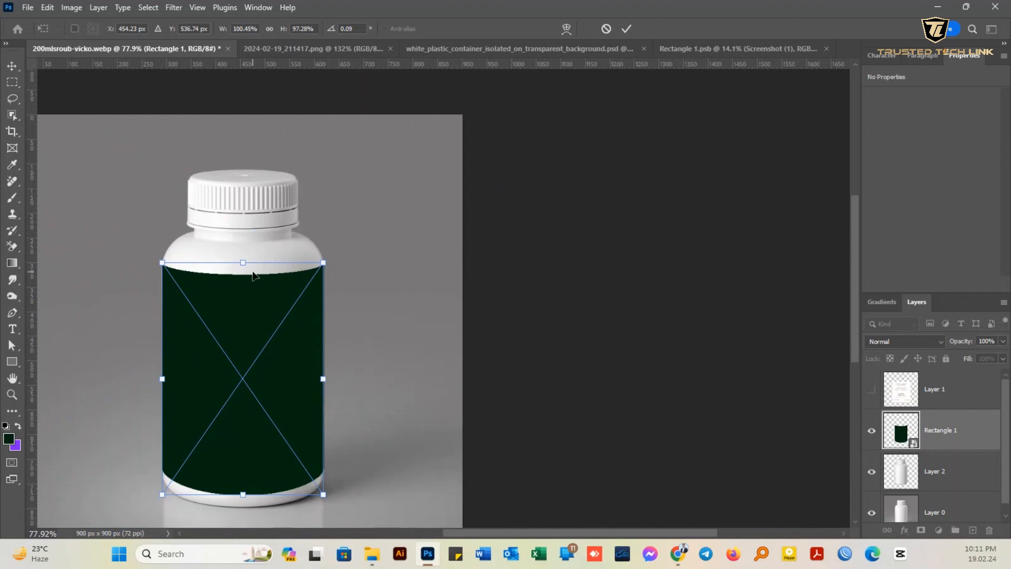
pyautogui.click(626, 28)
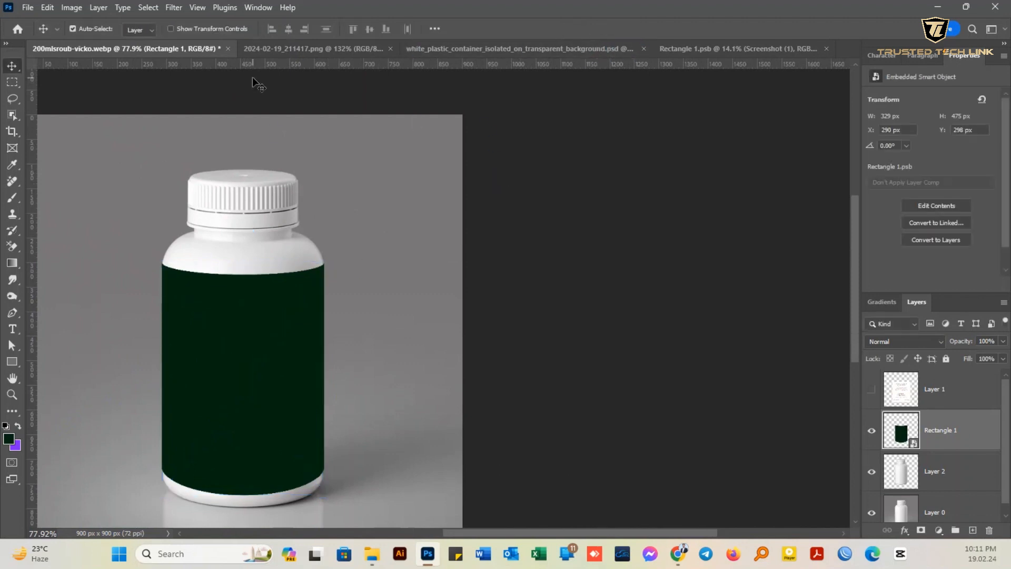
# - Open the contents of the label's smart object for editing
pyautogui.moveTo(209, 332); pyautogui.dragTo(415, 284)
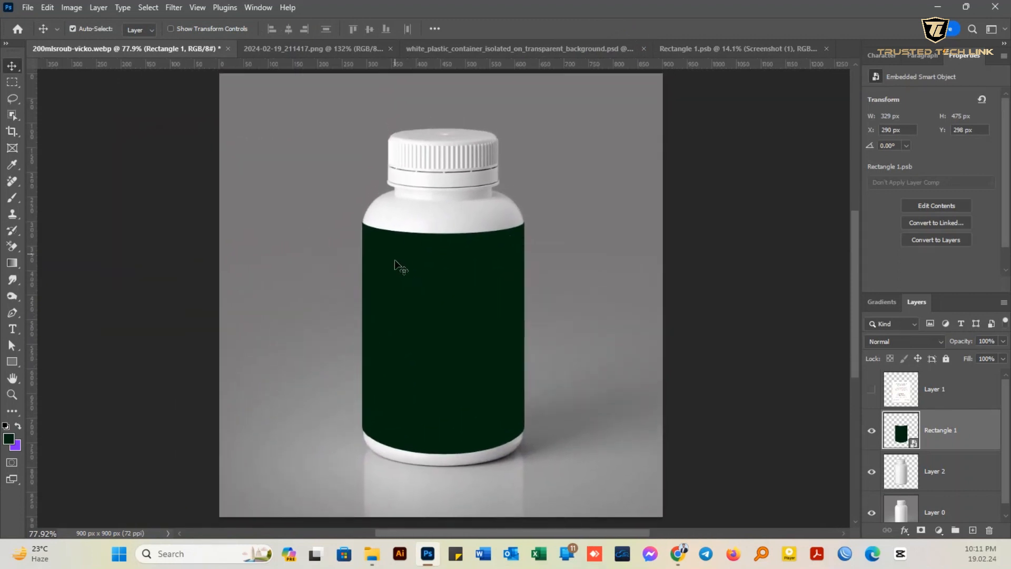
pyautogui.doubleClick(901, 436)
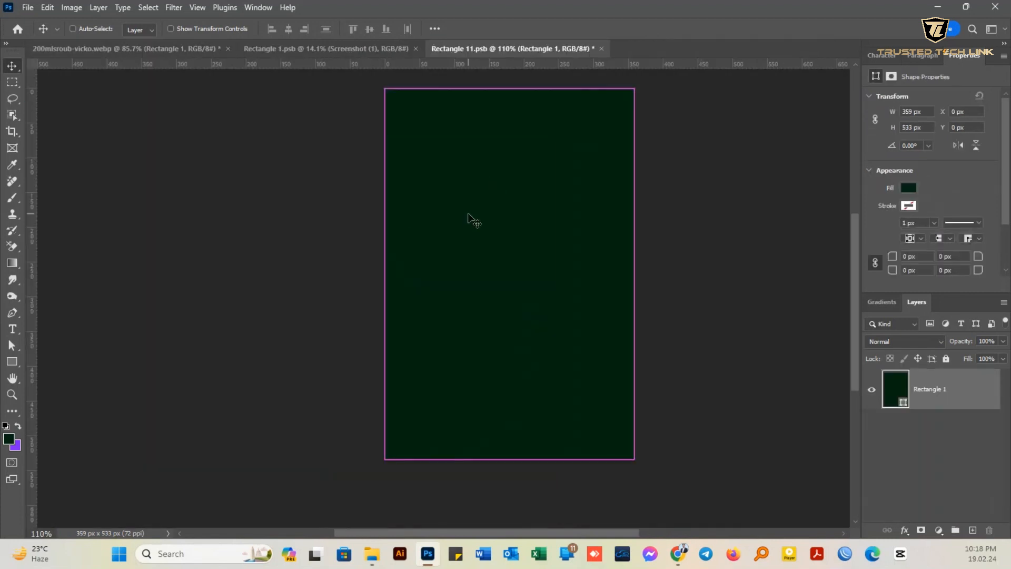
# - Paste the vanilla powder label artwork into the smart object, then save its contents and return to the bottle document
pyautogui.hotkey('ctrl', 'v')
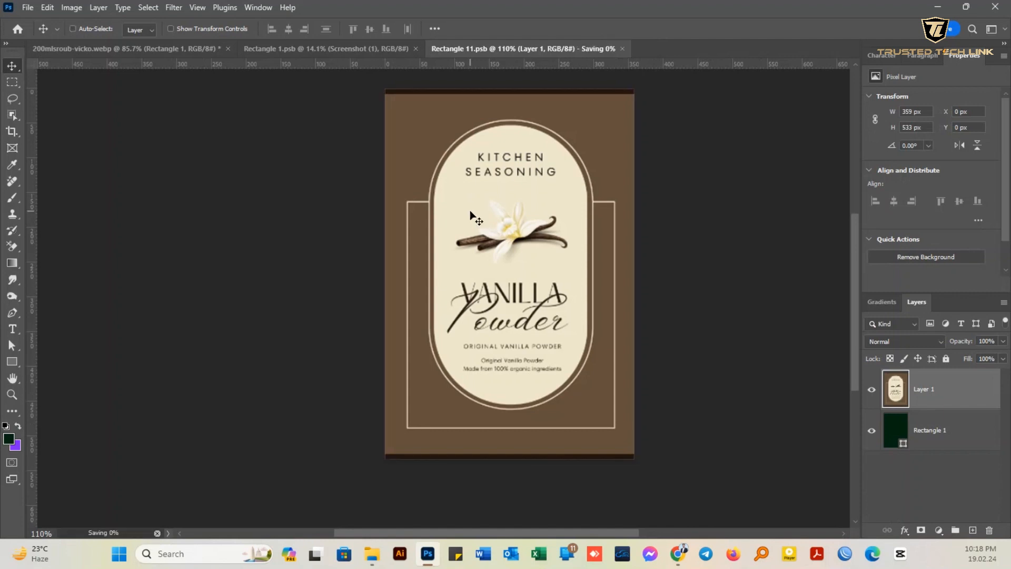
pyautogui.hotkey('ctrl', 's')
pyautogui.click(91, 51)
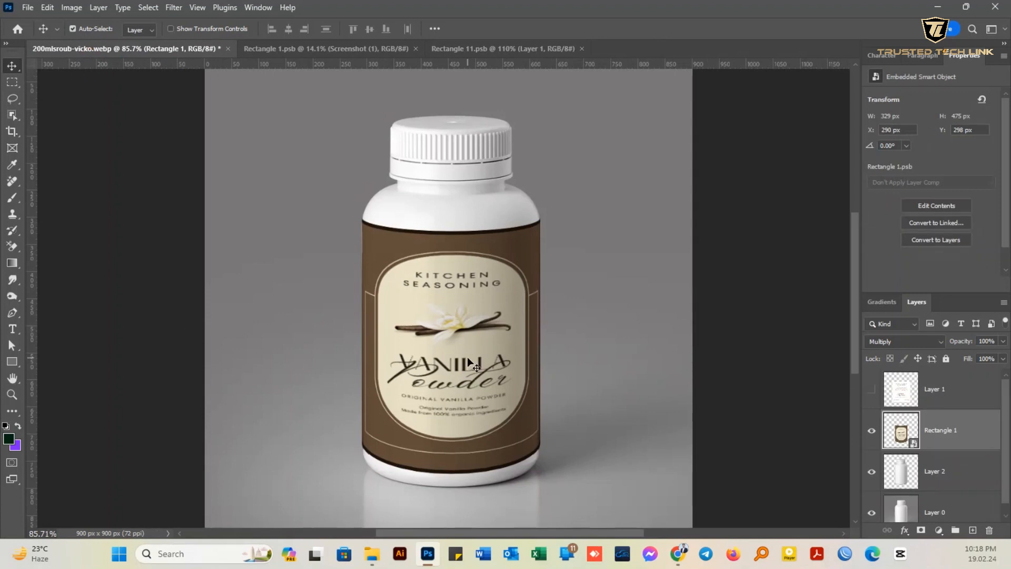
# - Delete the hidden Layer 1 and set the Rectangle 1 label layer's blend mode to Multiply
pyautogui.click(947, 397)
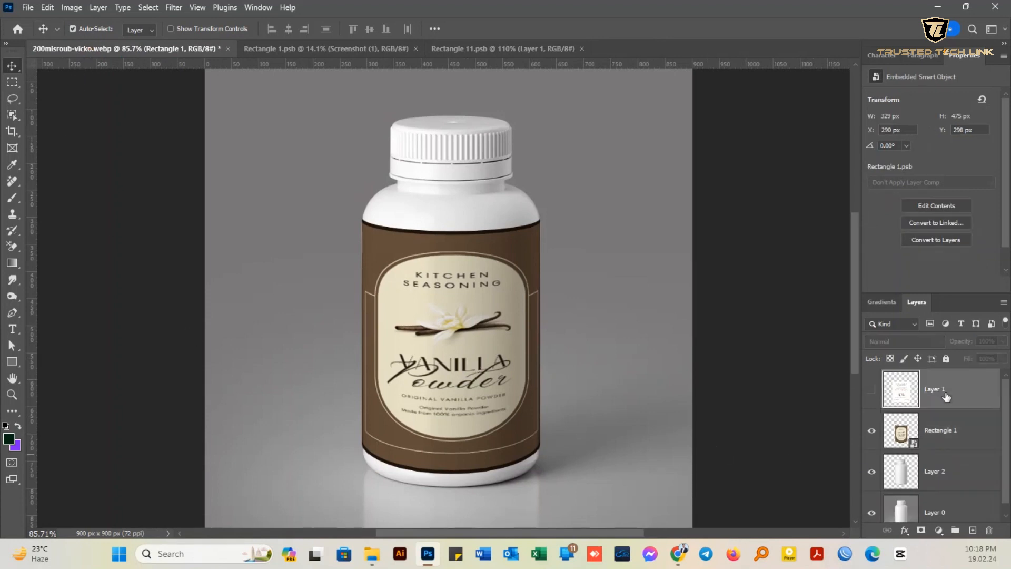
pyautogui.press('Delete')
pyautogui.click(899, 342)
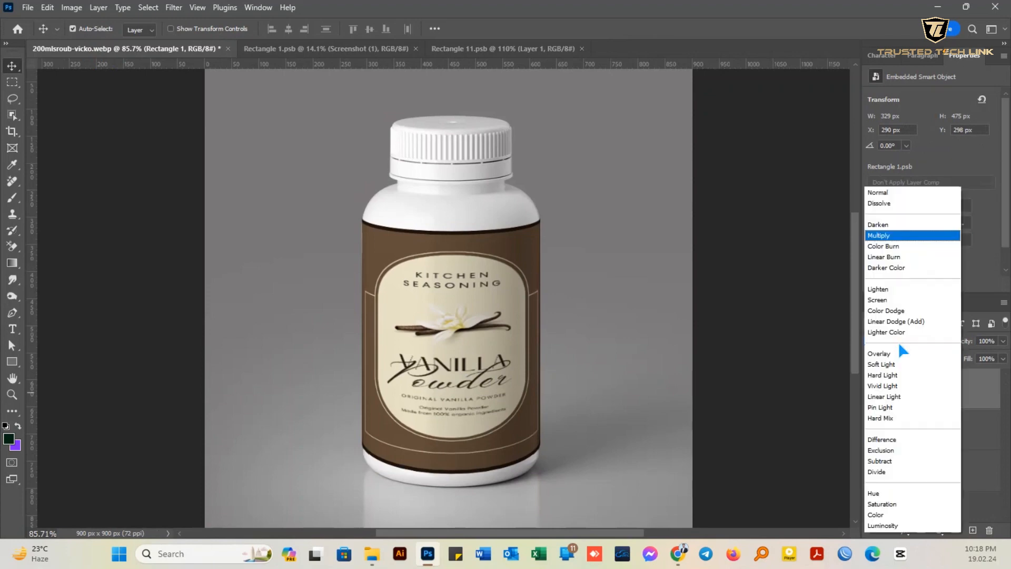
pyautogui.click(874, 236)
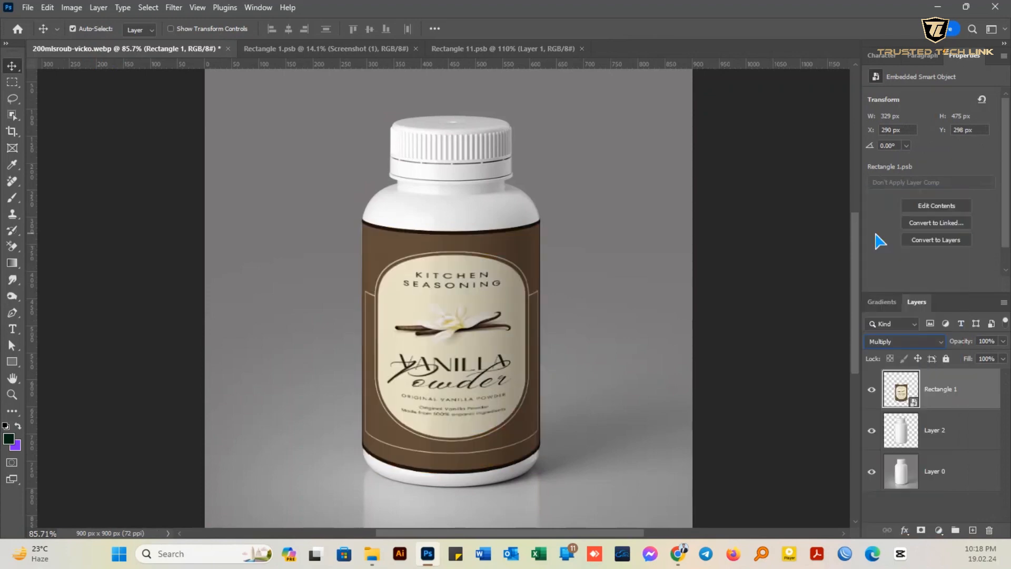
# - Open the Blending Options of the Rectangle 1 label layer
pyautogui.rightClick(985, 386)
pyautogui.click(897, 20)
pyautogui.press('space')
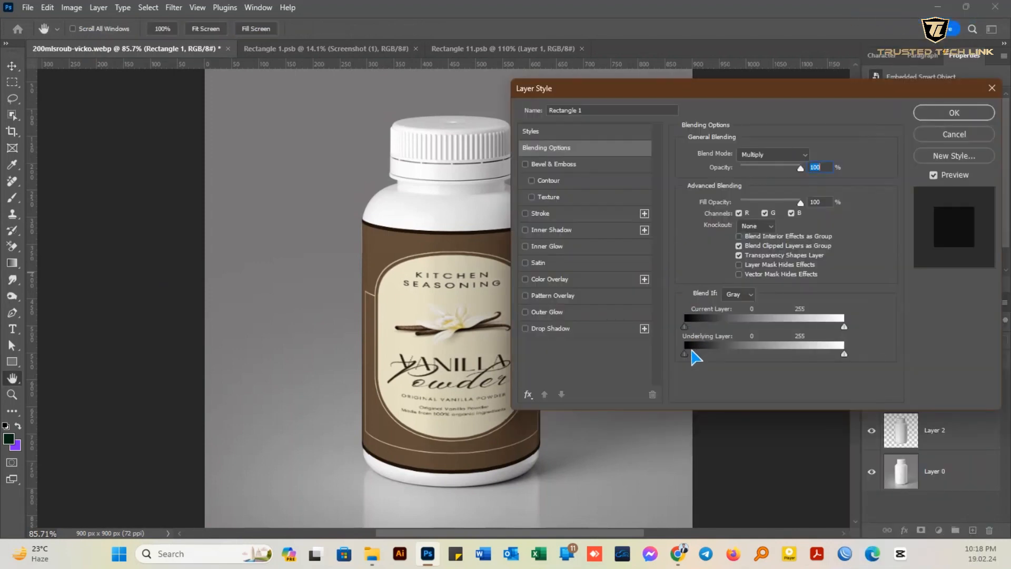
pyautogui.moveTo(687, 357); pyautogui.dragTo(728, 357)
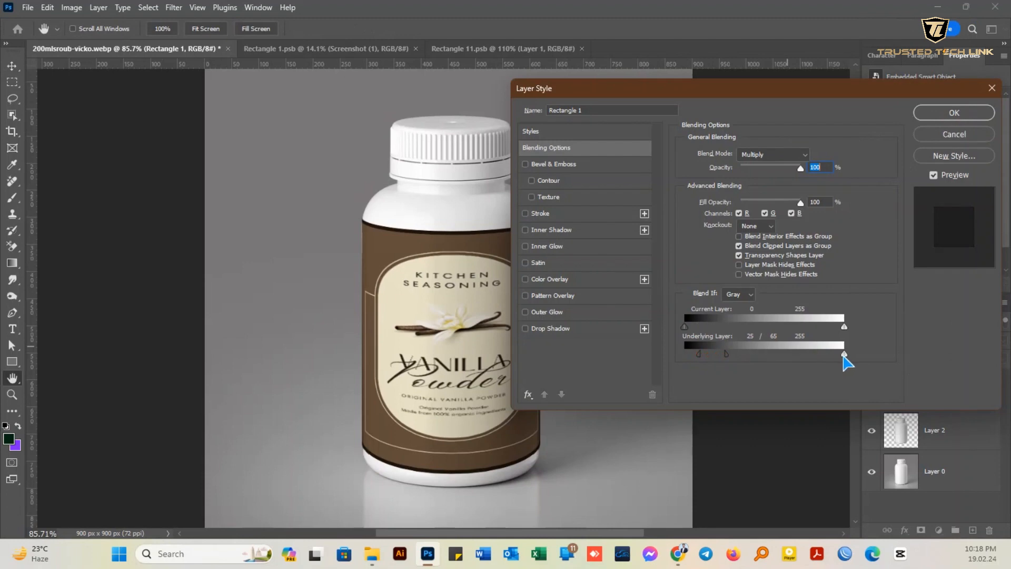
pyautogui.moveTo(844, 356); pyautogui.dragTo(841, 357)
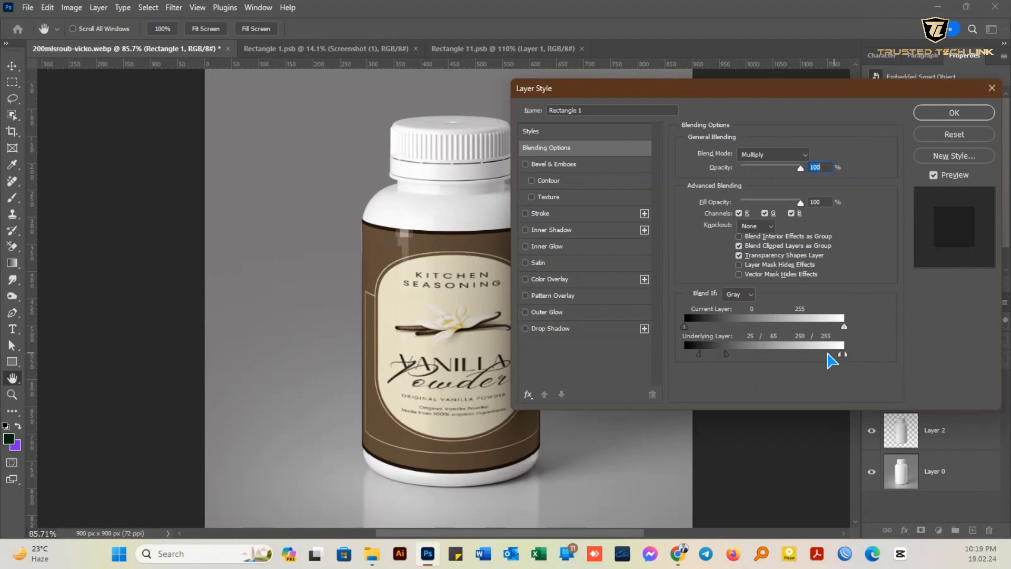
pyautogui.moveTo(727, 355); pyautogui.dragTo(720, 355)
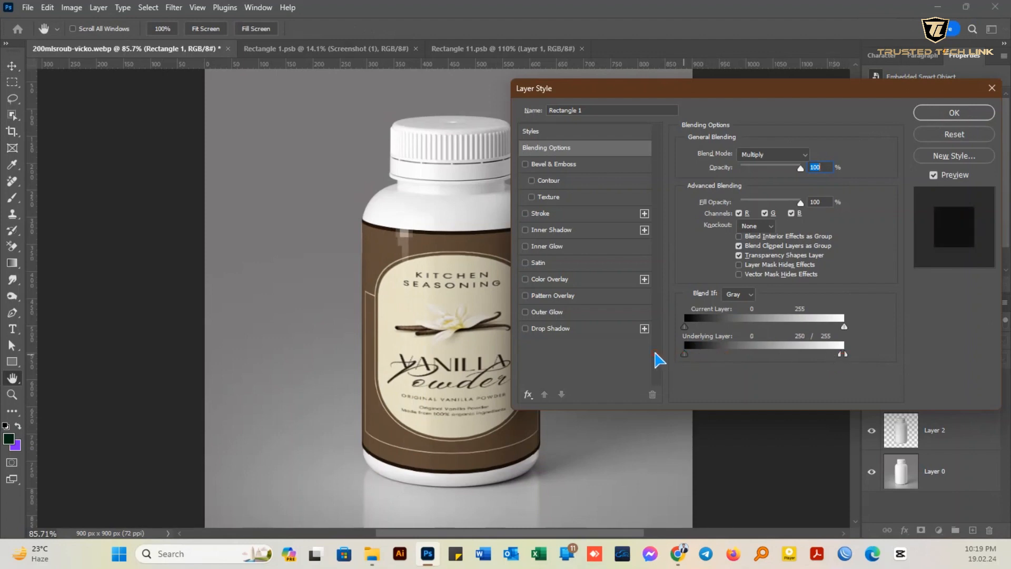
# - Split the label's Blend If range for the current layer to 0/108 in the shadows and 199/255 in the highlights
pyautogui.press('alt')
pyautogui.moveTo(846, 354); pyautogui.dragTo(807, 327)
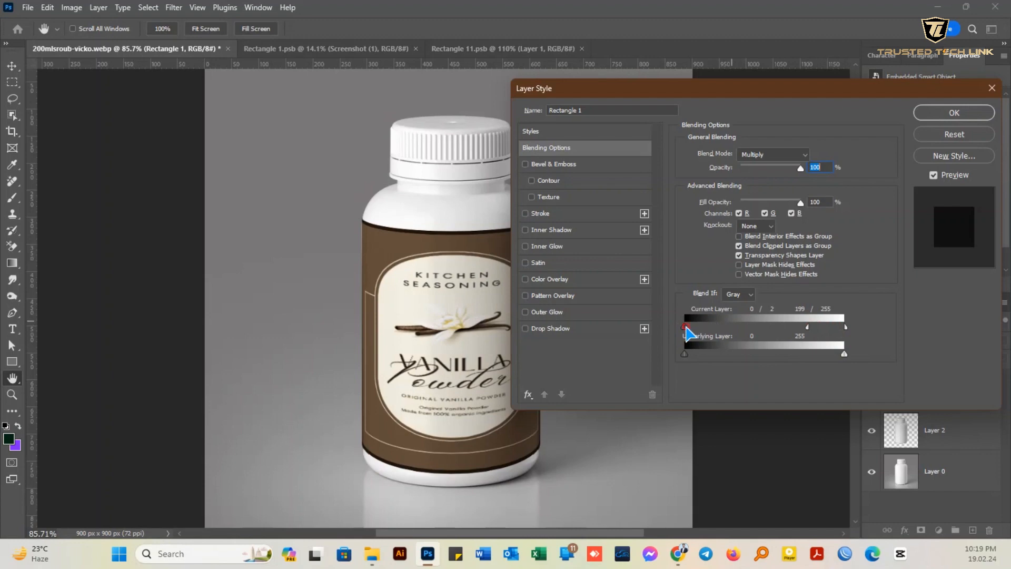
pyautogui.moveTo(684, 327); pyautogui.dragTo(752, 328)
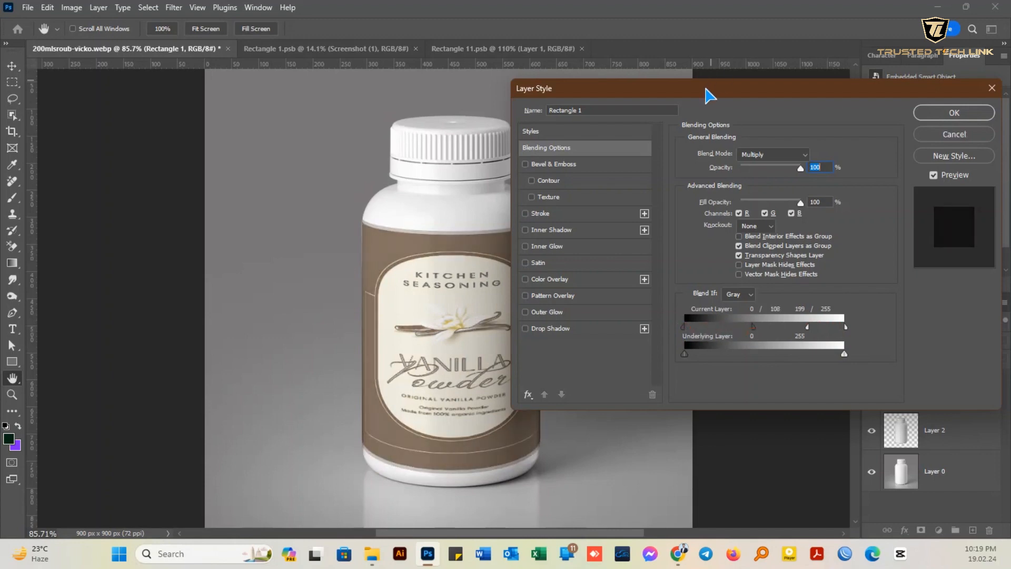
# - Set Blend If to 240/255 for the underlying layer's highlights, and to 0/17 and 233/255 for the current layer's shadows and highlights
pyautogui.moveTo(708, 86); pyautogui.dragTo(764, 90)
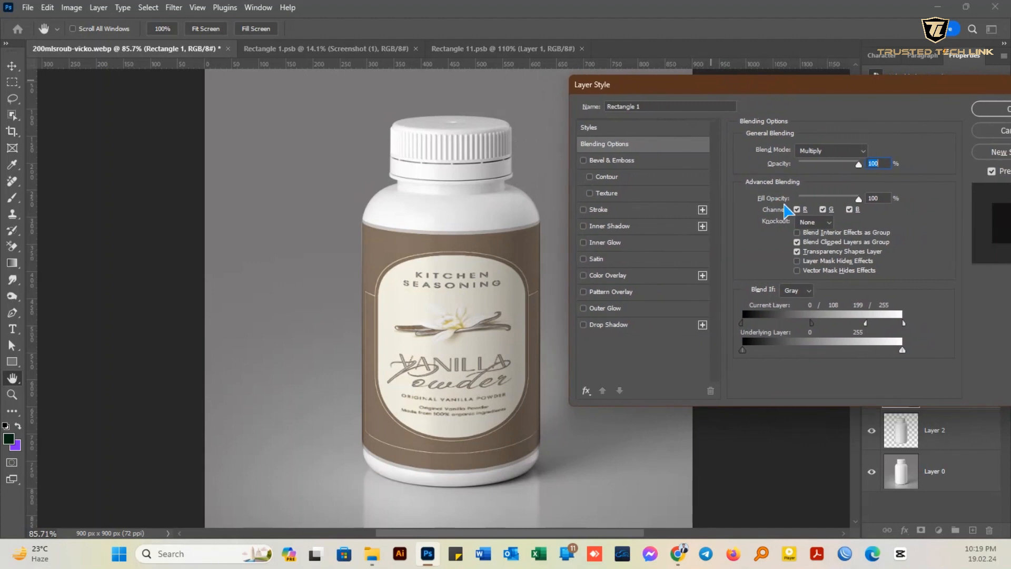
pyautogui.moveTo(902, 350); pyautogui.dragTo(894, 350)
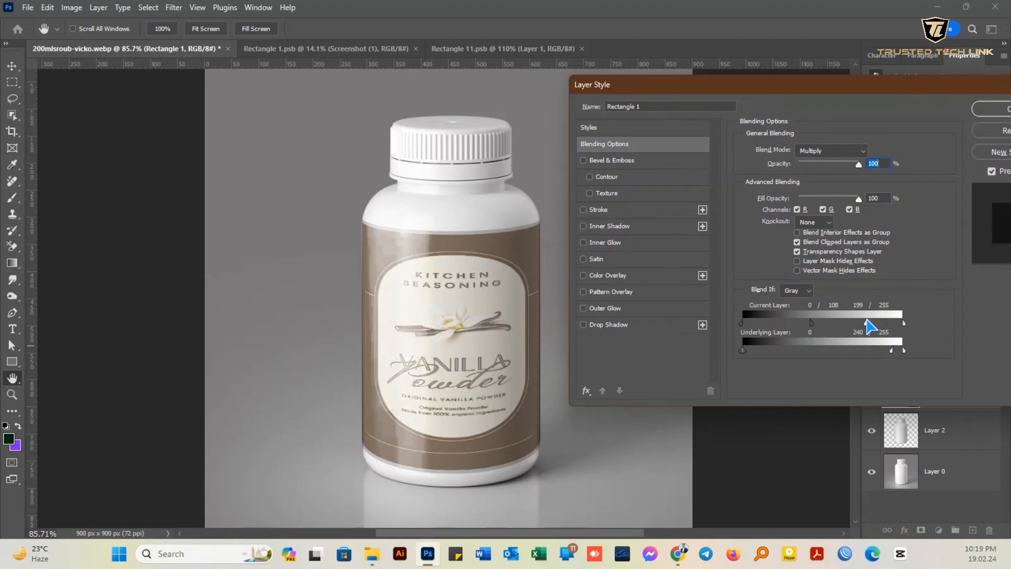
pyautogui.moveTo(865, 323); pyautogui.dragTo(890, 326)
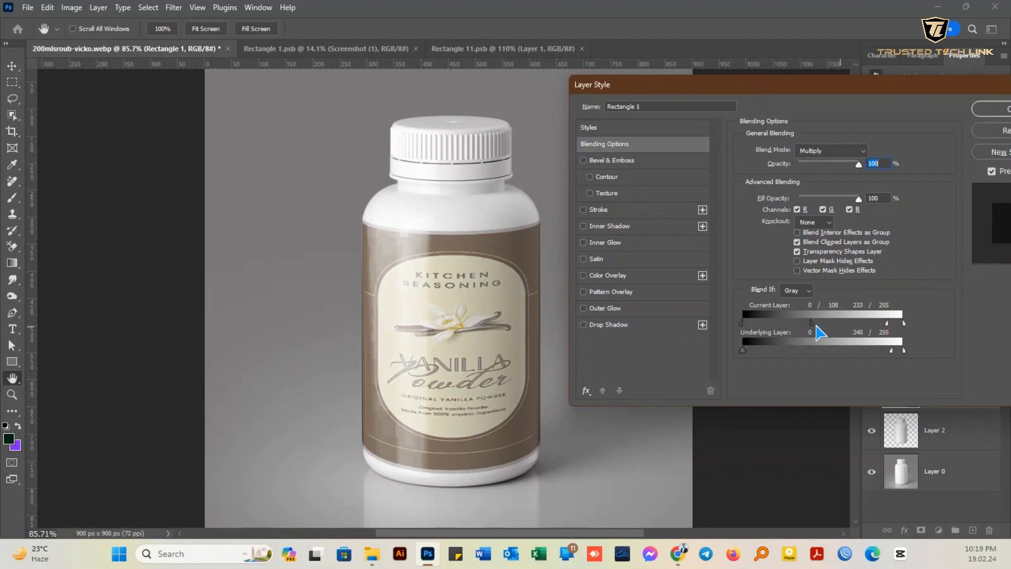
pyautogui.moveTo(812, 323); pyautogui.dragTo(754, 322)
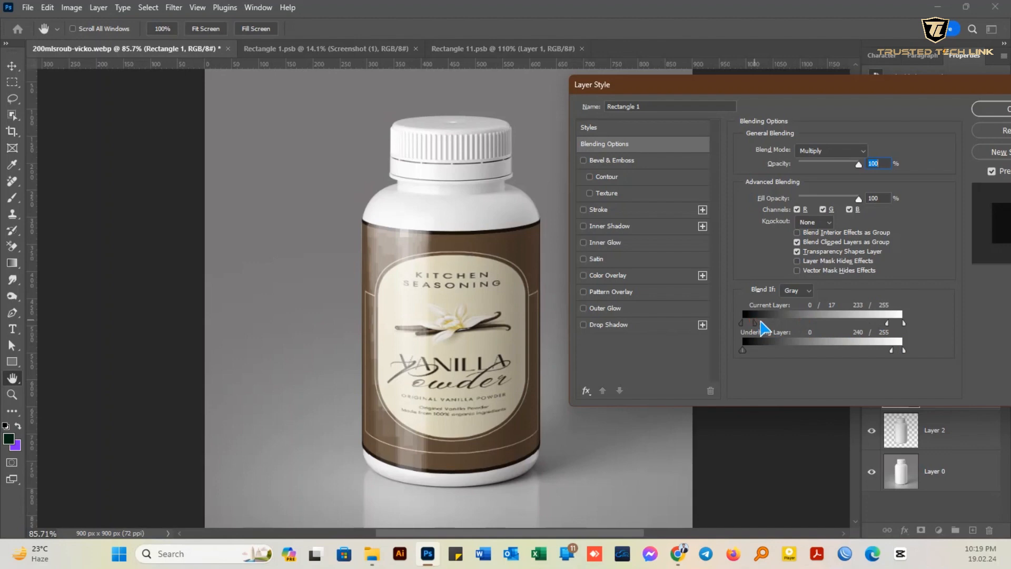
# - Refine the underlying layer's Blend If highlights to 239/252 and apply the layer style
pyautogui.moveTo(897, 359); pyautogui.dragTo(904, 359)
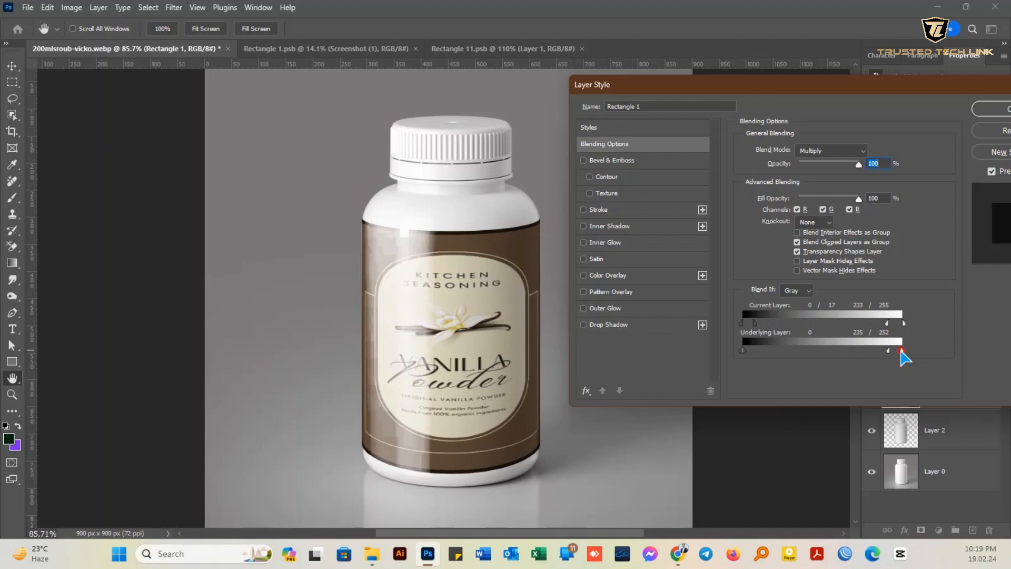
pyautogui.moveTo(789, 86); pyautogui.dragTo(705, 148)
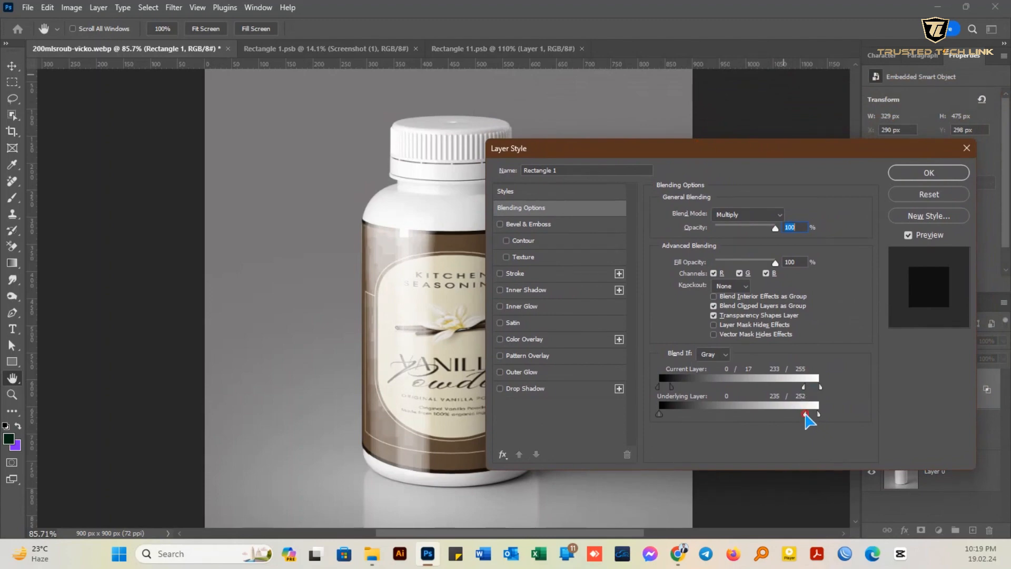
pyautogui.moveTo(806, 414); pyautogui.dragTo(810, 415)
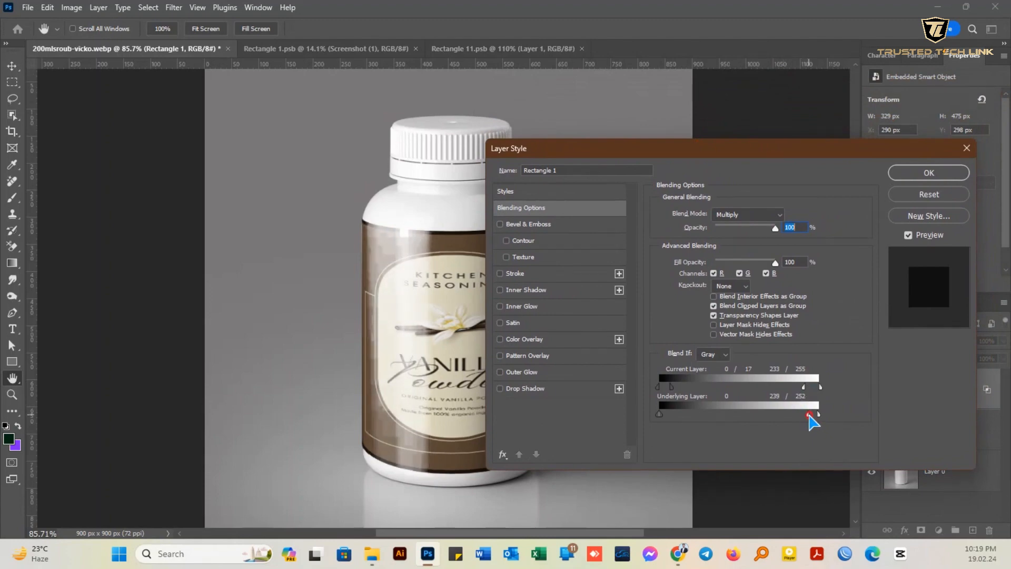
pyautogui.moveTo(810, 154); pyautogui.dragTo(814, 106)
pyautogui.click(930, 120)
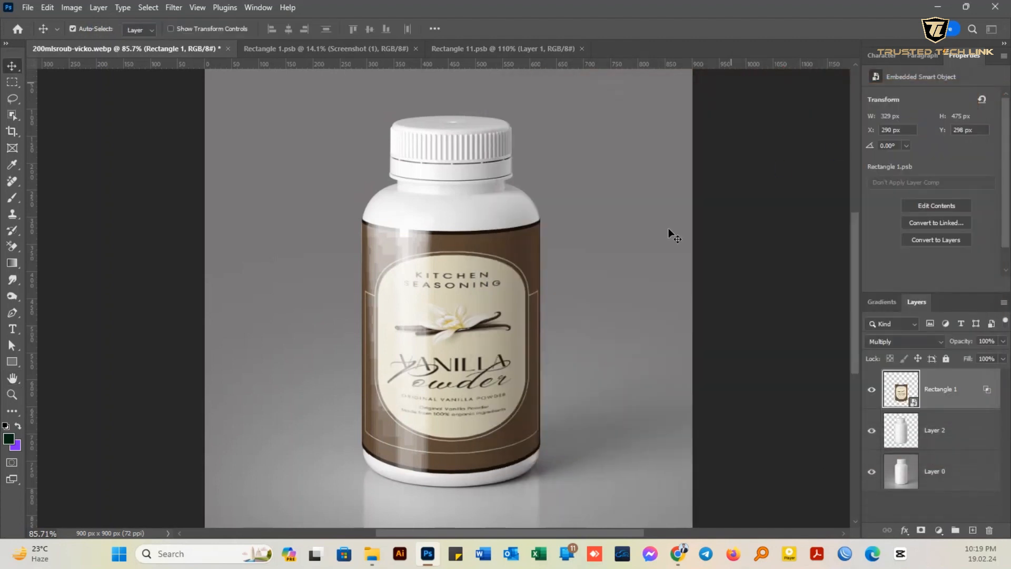
# - Merge the Rectangle 1 label layer with the Layer 2 bottle cutout into a single layer
pyautogui.hotkey('ctrl', '0')
pyautogui.moveTo(427, 396); pyautogui.dragTo(476, 354)
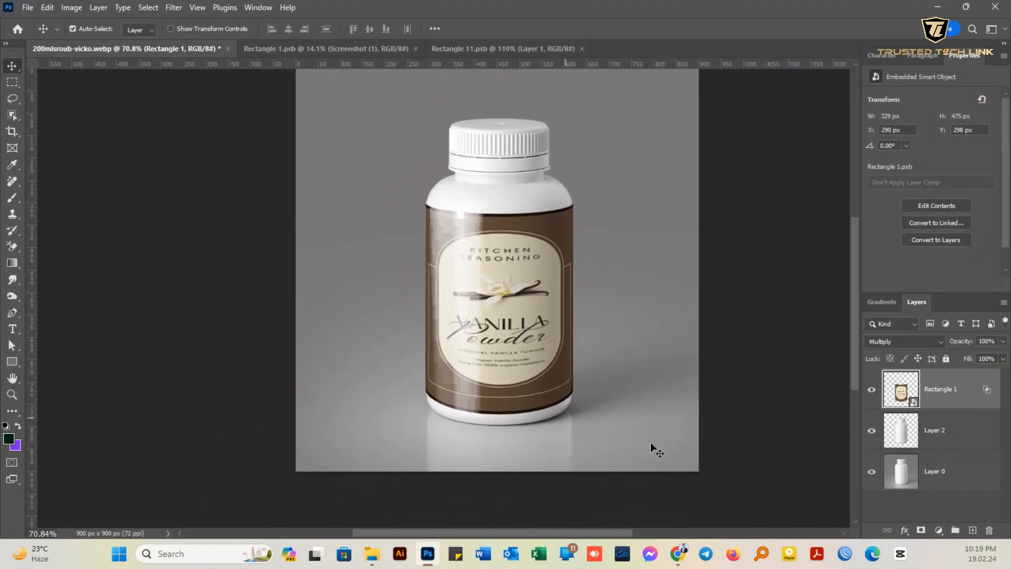
pyautogui.rightClick(961, 396)
pyautogui.press('Escape')
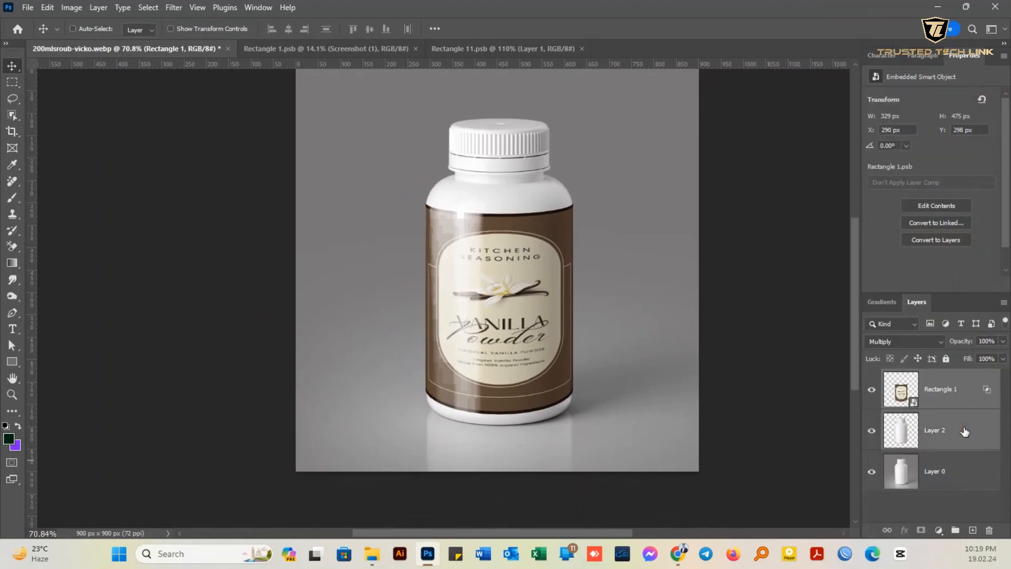
pyautogui.keyDown('shift'); pyautogui.click(972, 421); pyautogui.keyUp('shift')
pyautogui.rightClick(968, 433)
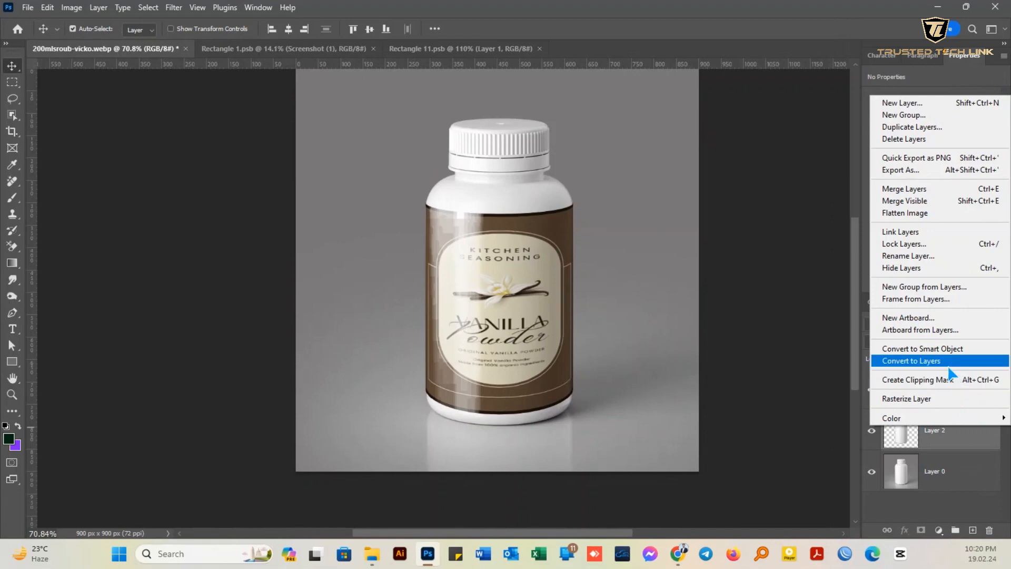
pyautogui.click(917, 188)
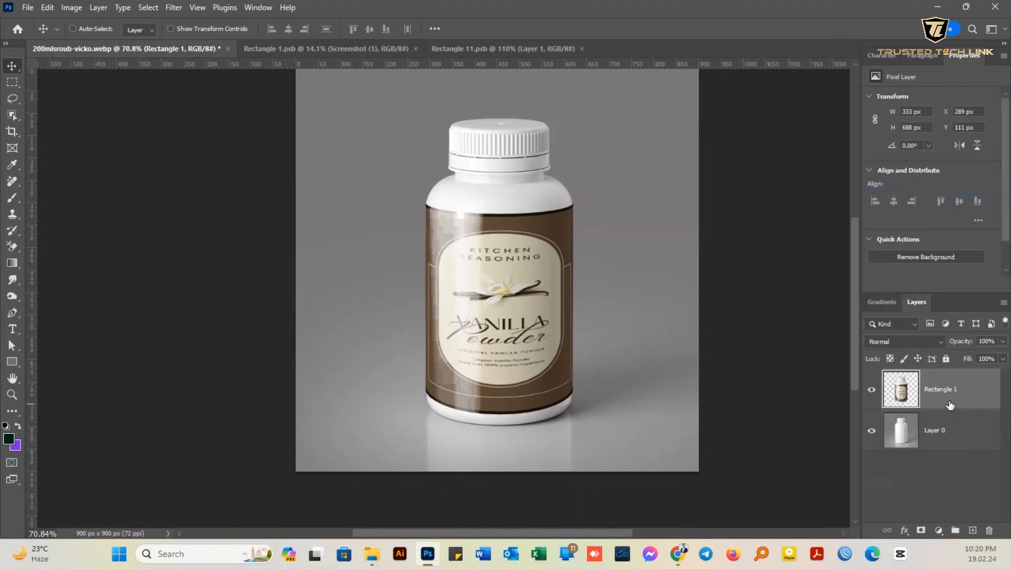
# - Duplicate the merged bottle layer and place the copy beneath the original in the layer order
pyautogui.press('ctrl')
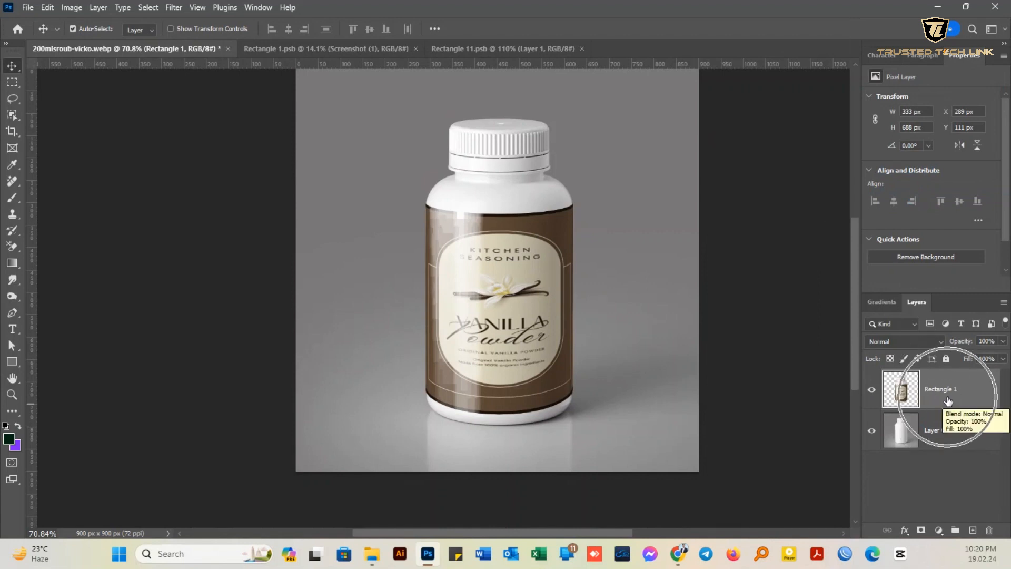
pyautogui.moveTo(948, 402); pyautogui.dragTo(973, 530)
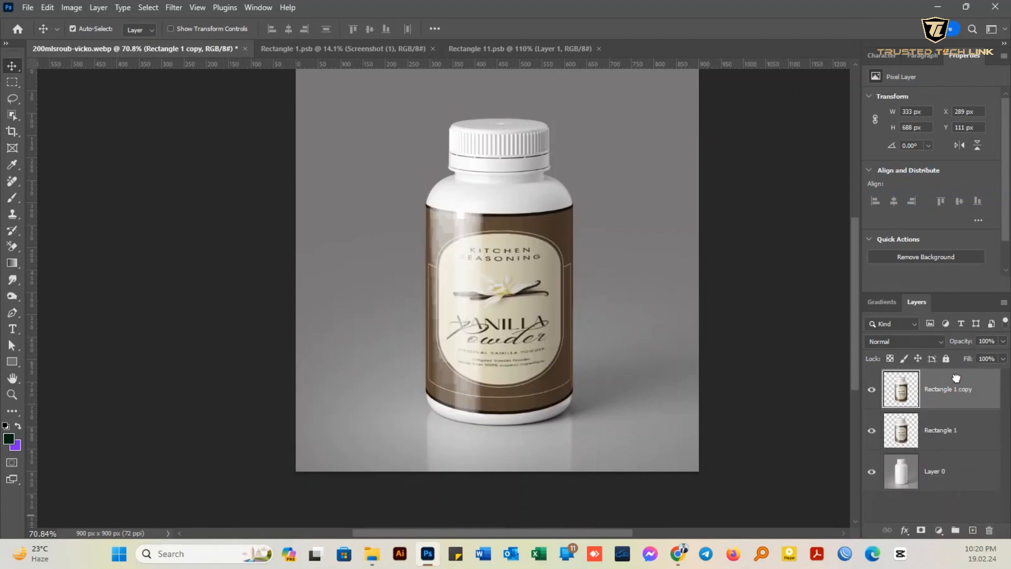
pyautogui.moveTo(956, 378); pyautogui.dragTo(954, 433)
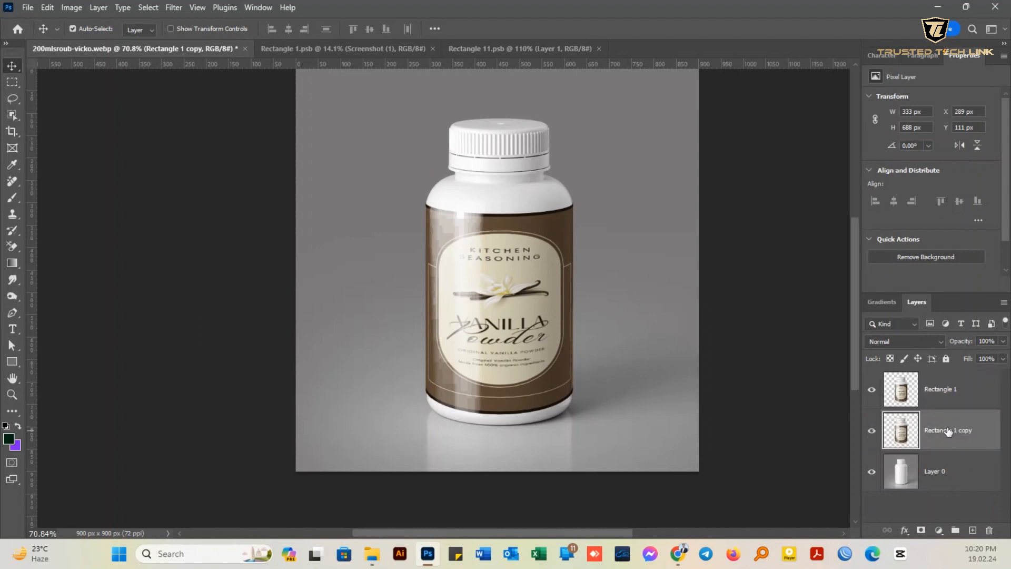
# - Flip the bottle copy vertically, move it down to meet the base of the bottle as a reflection, and apply the transformation
pyautogui.hotkey('ctrl', 't')
pyautogui.rightClick(510, 291)
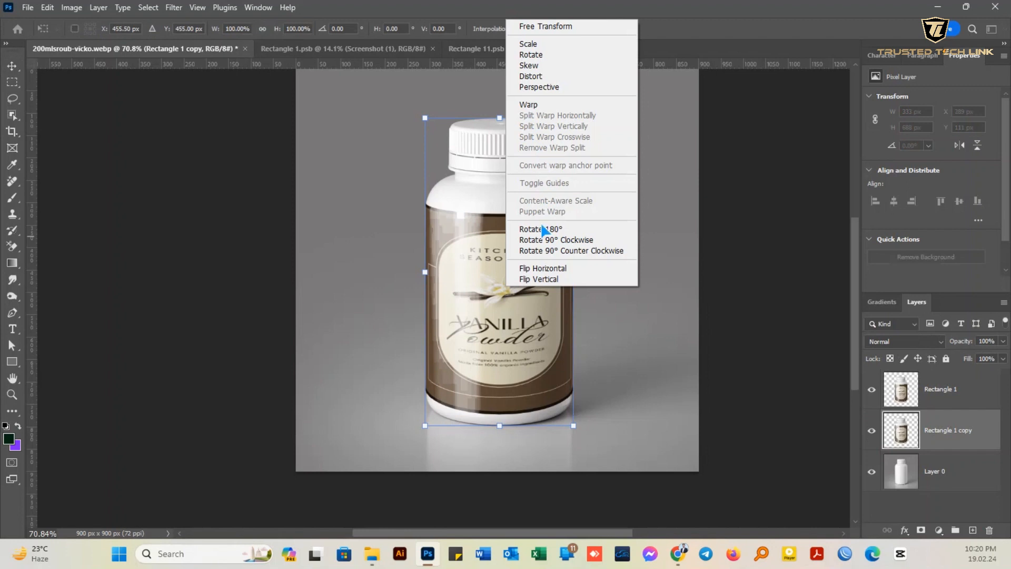
pyautogui.click(544, 279)
pyautogui.moveTo(543, 206); pyautogui.dragTo(567, 438)
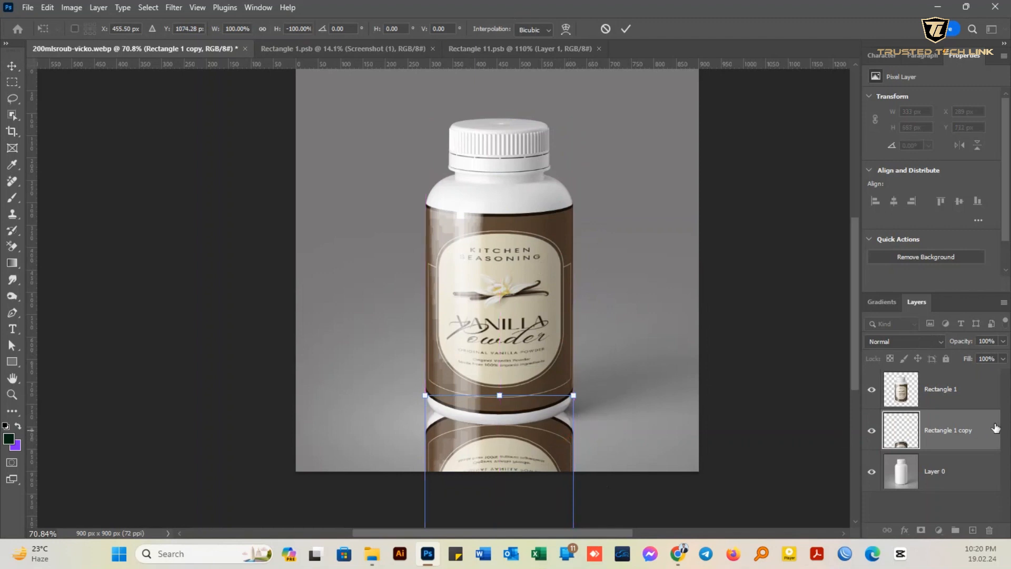
pyautogui.click(626, 29)
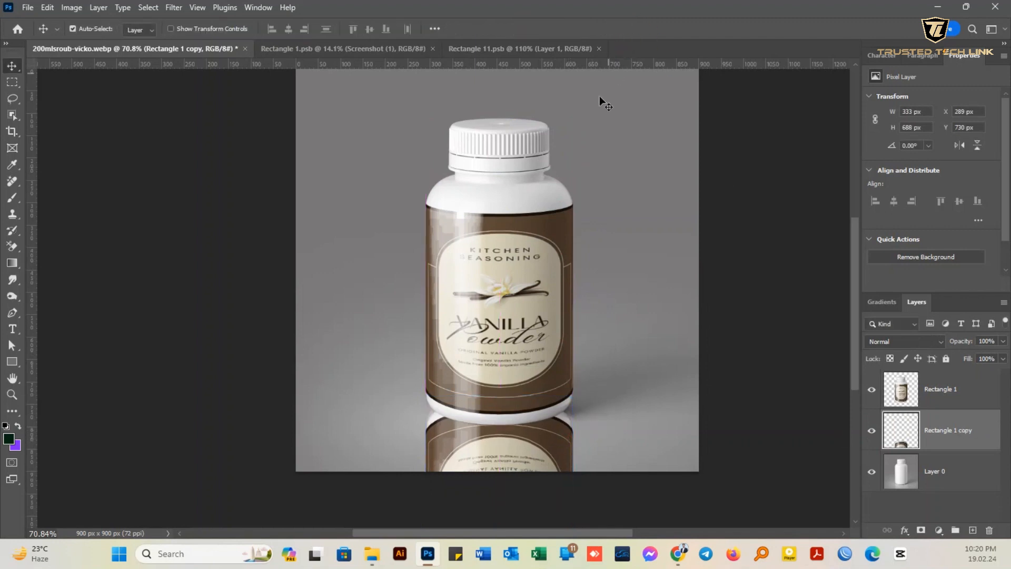
# - Add a layer mask to the reflection and fade it with a black-to-white linear gradient from below the canvas up to the label's middle
pyautogui.click(921, 531)
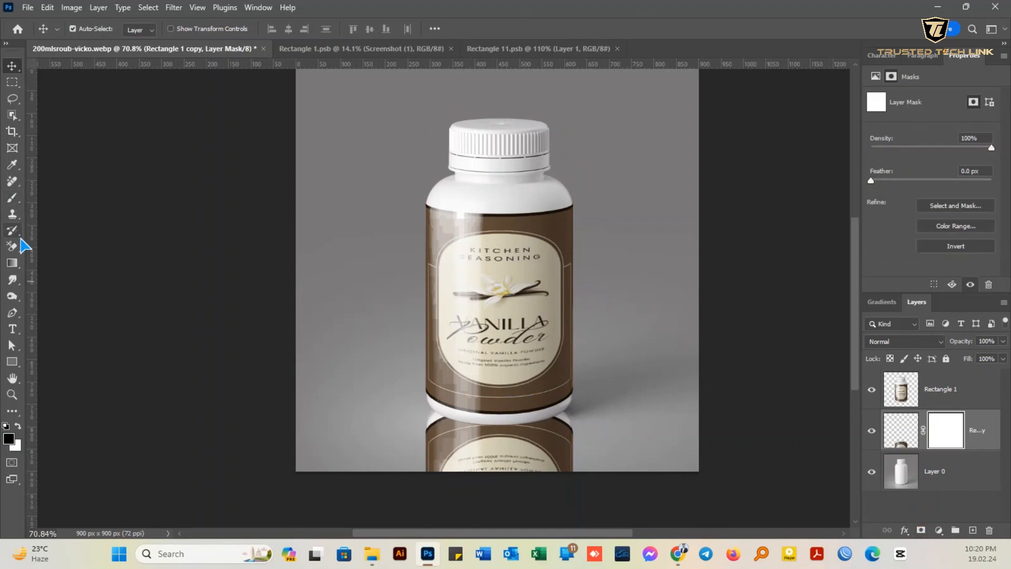
pyautogui.click(12, 263)
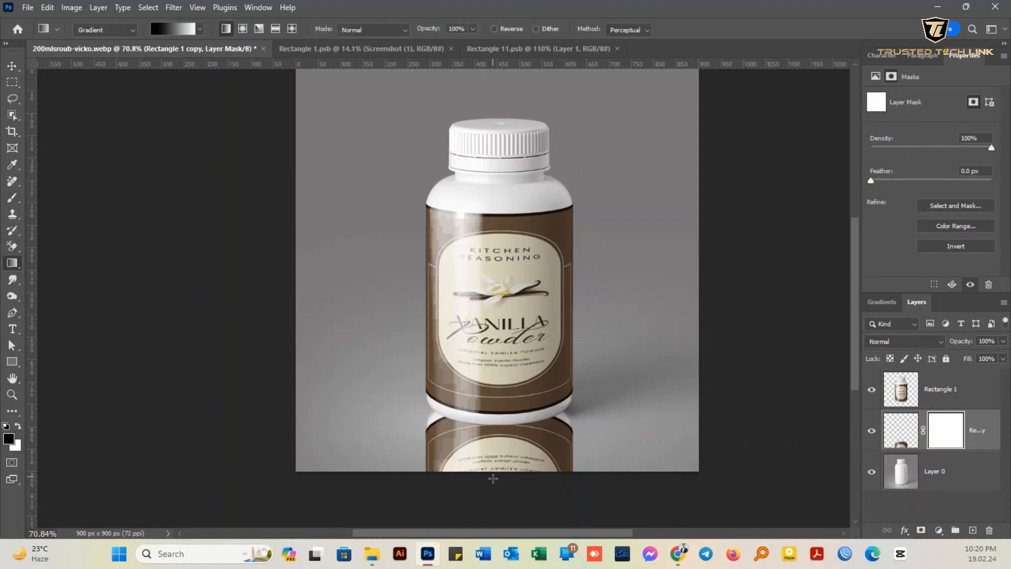
pyautogui.click(176, 30)
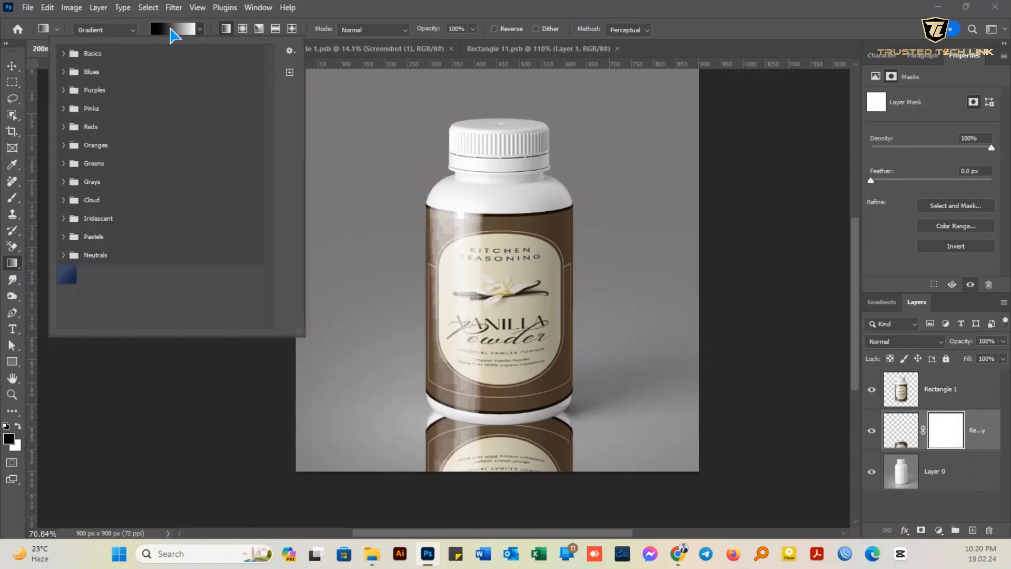
pyautogui.click(185, 31)
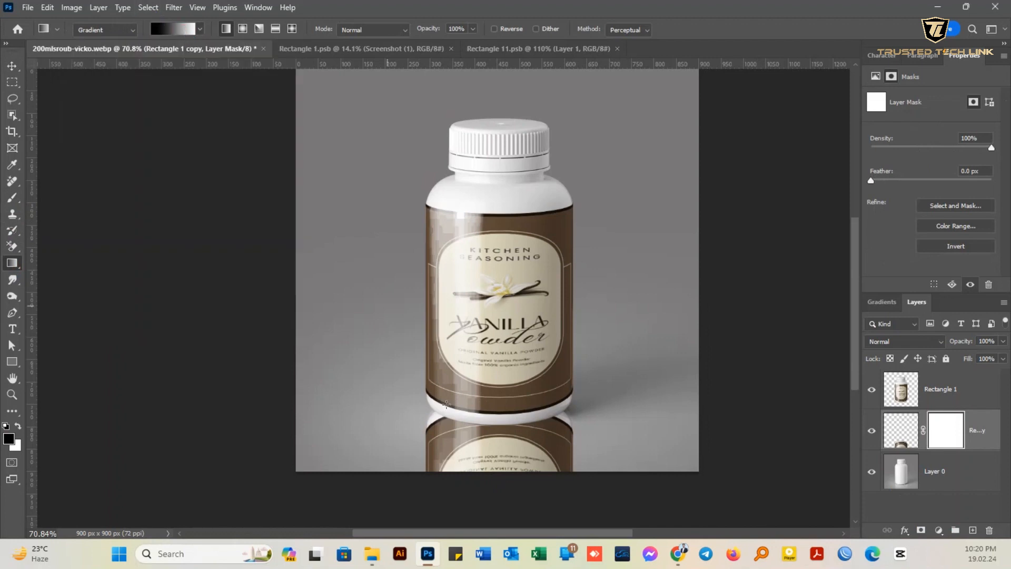
pyautogui.moveTo(497, 493); pyautogui.dragTo(494, 310)
pyautogui.rightClick(494, 310)
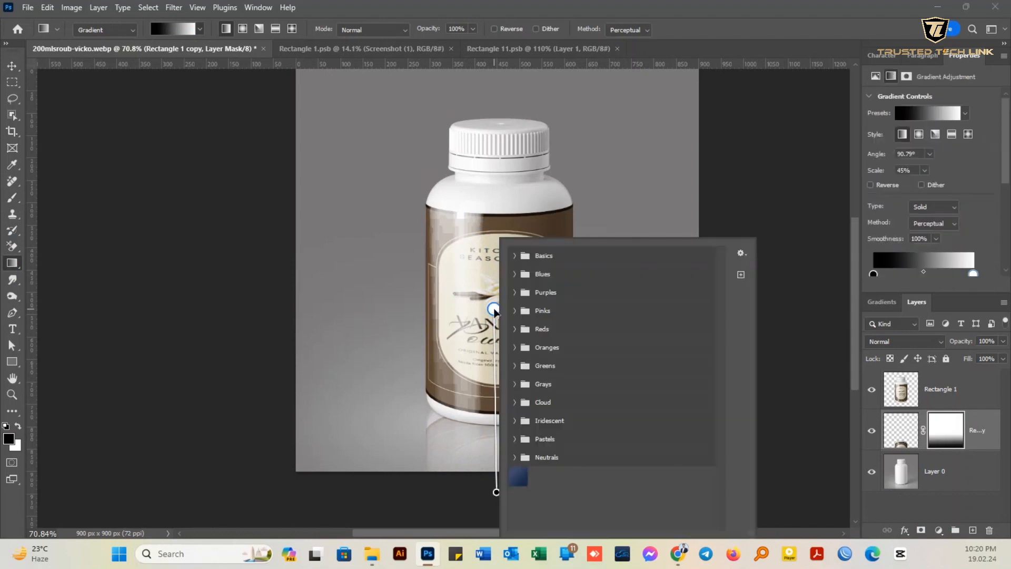
# - Dismiss the gradient preset list and make the Rectangle 1 bottle layer active
pyautogui.click(774, 12)
pyautogui.click(957, 380)
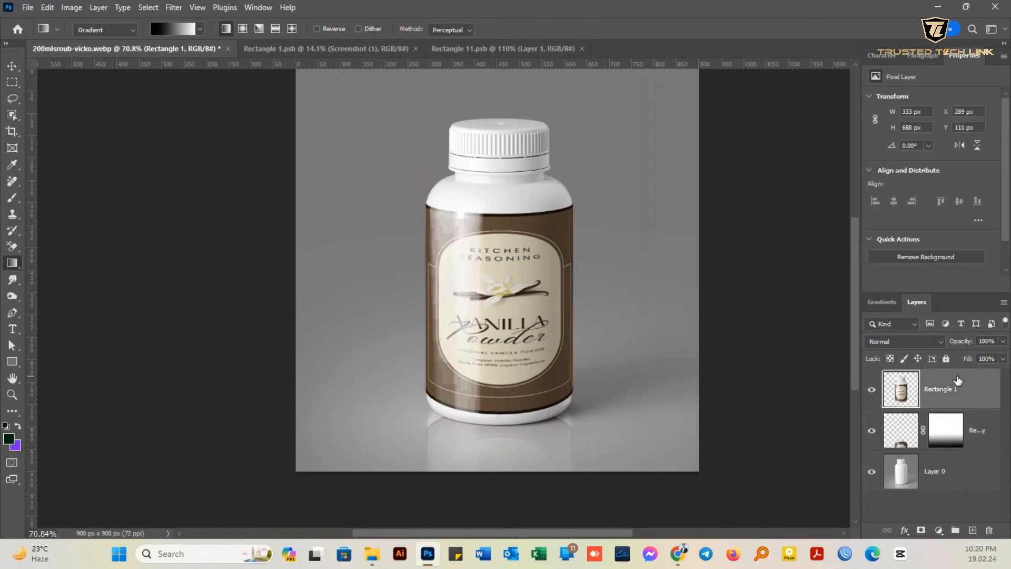
# - Examine the finished bottle's label, highlights and reflection up close, and display the mockup in full-screen mode
pyautogui.scroll(1, 566, 259)
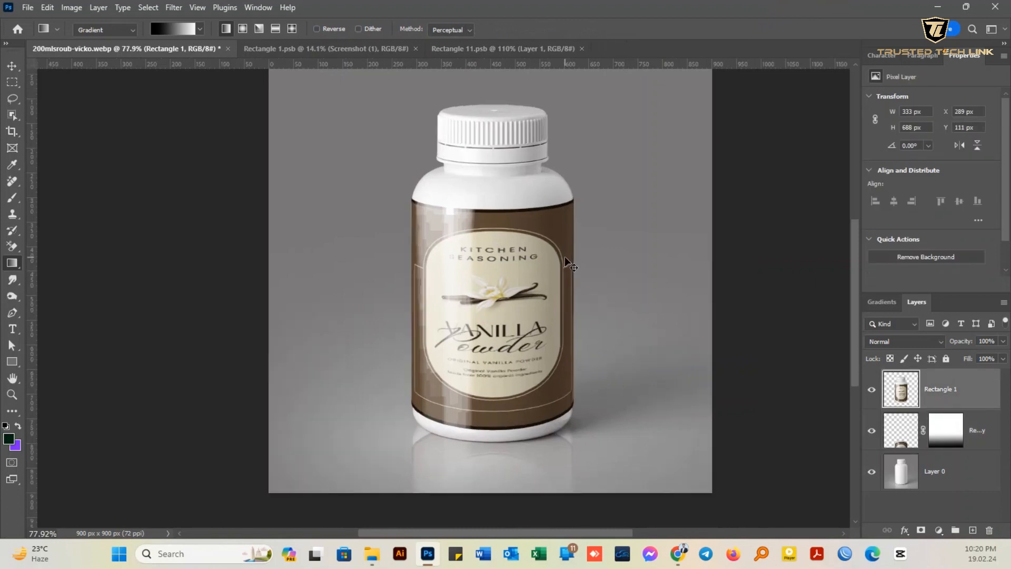
pyautogui.moveTo(501, 163); pyautogui.dragTo(504, 189)
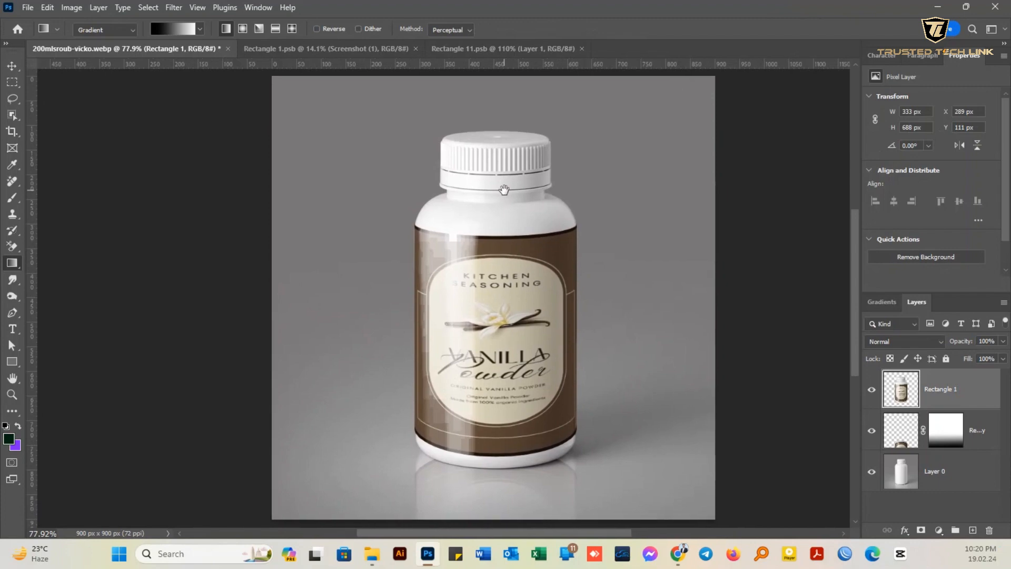
pyautogui.scroll(1, 505, 196)
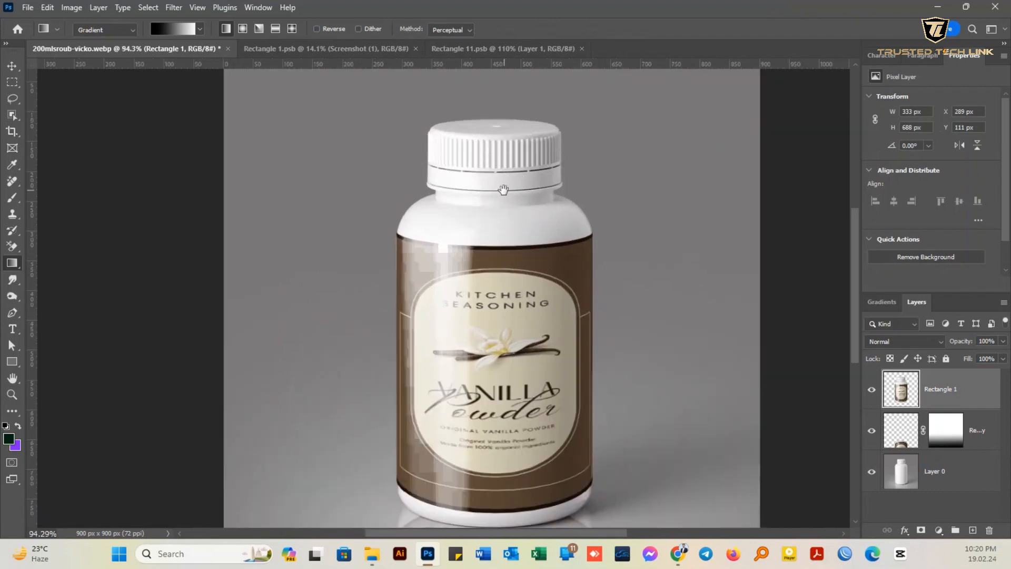
pyautogui.scroll(1, 480, 238)
pyautogui.scroll(-3, 480, 236)
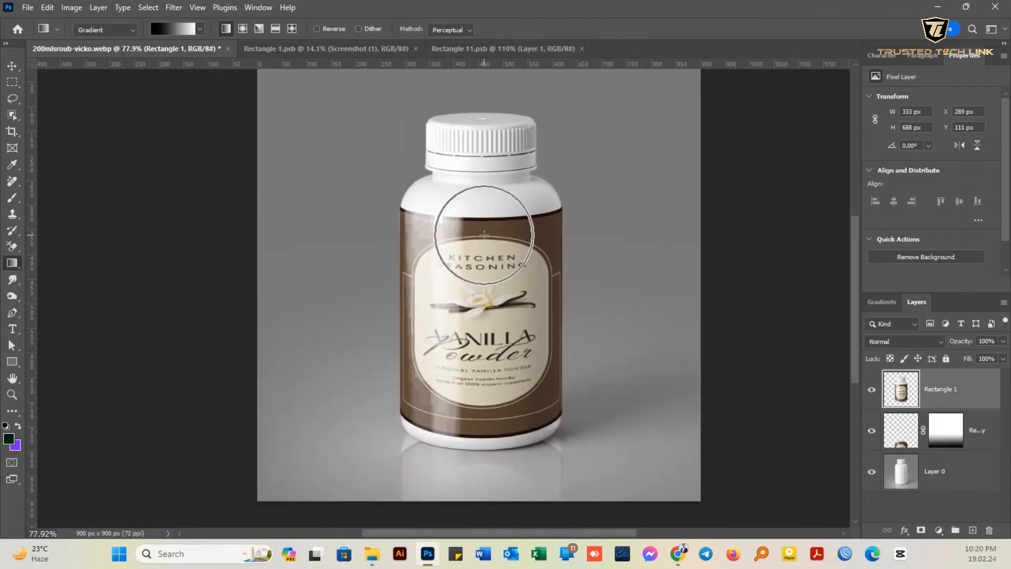
pyautogui.moveTo(456, 235); pyautogui.dragTo(482, 257)
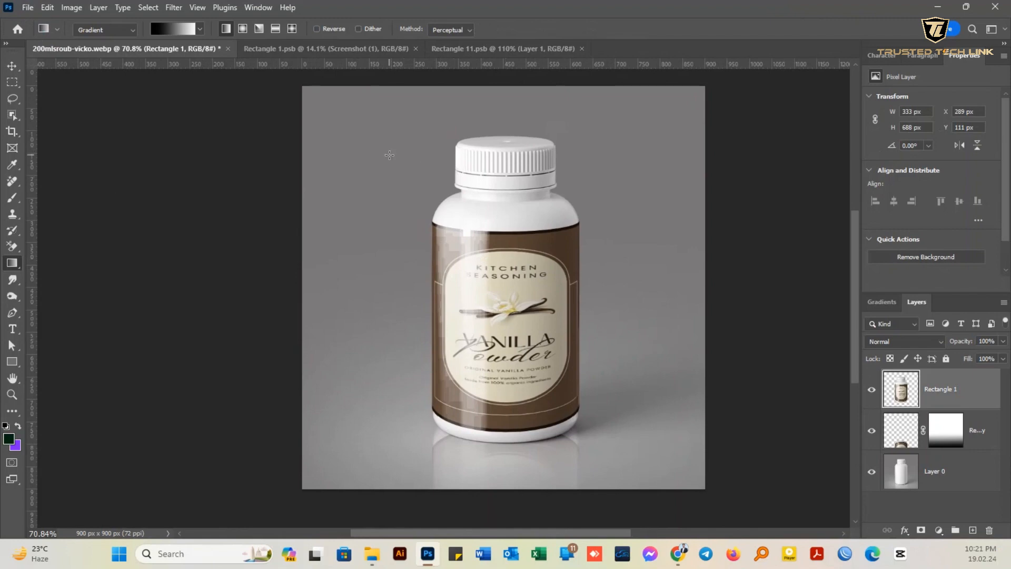
pyautogui.press('f')
pyautogui.press('f')
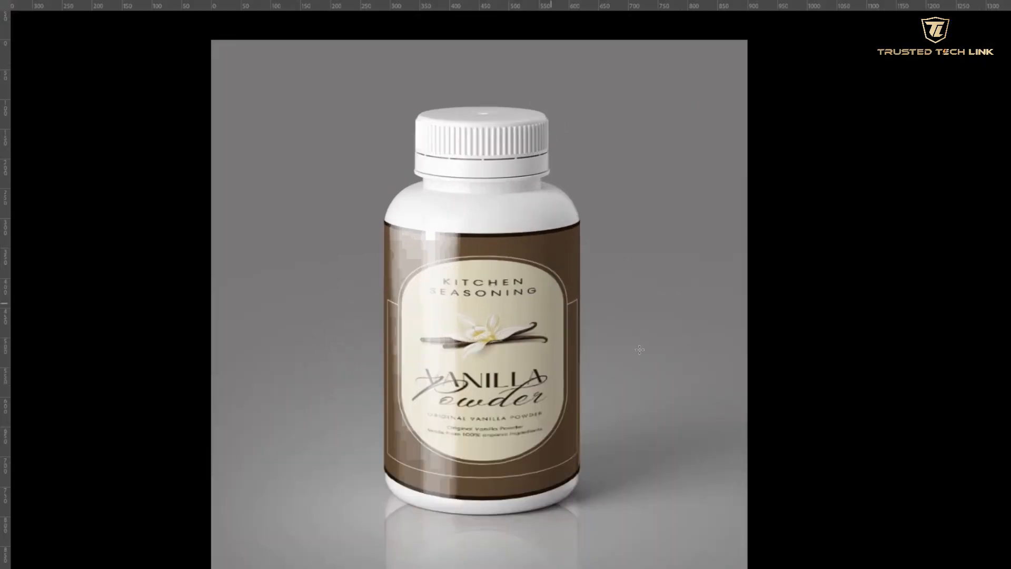